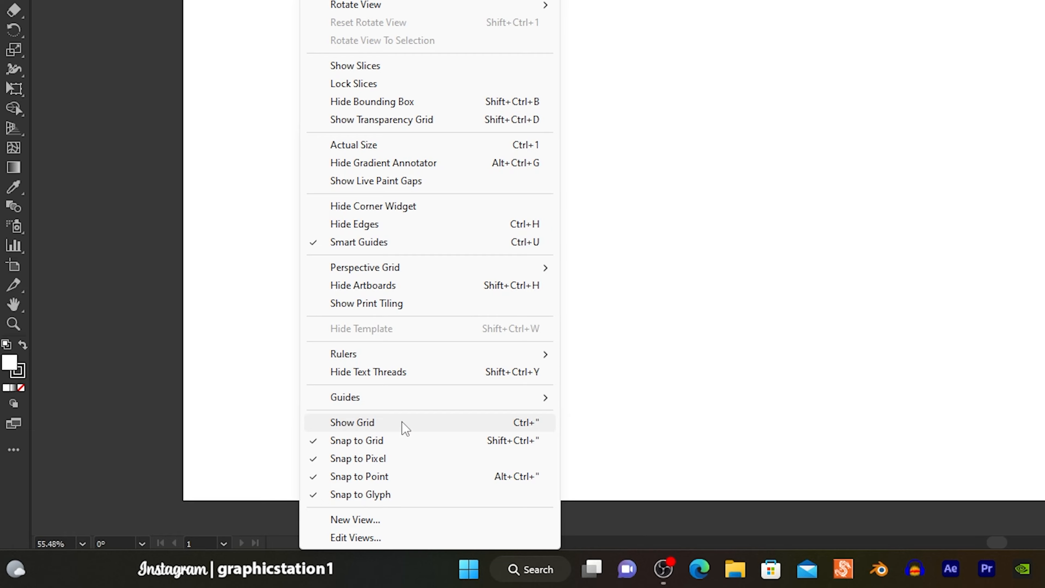
- Show the document grid and choose the Pen tool with the fill set to none
{"action": "left_click", "coordinate": [405, 428]}
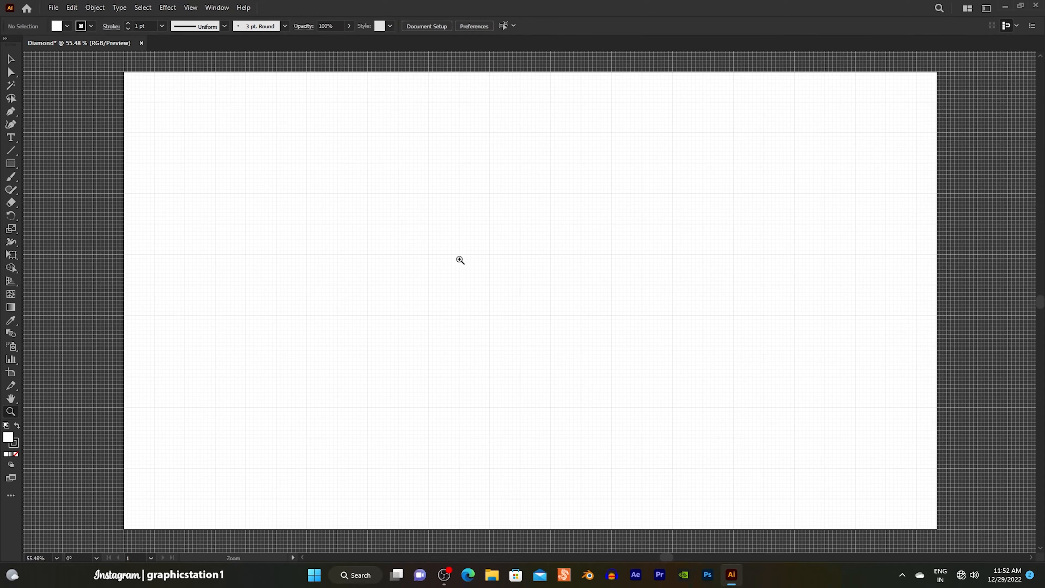
{"action": "left_click", "coordinate": [687, 241]}
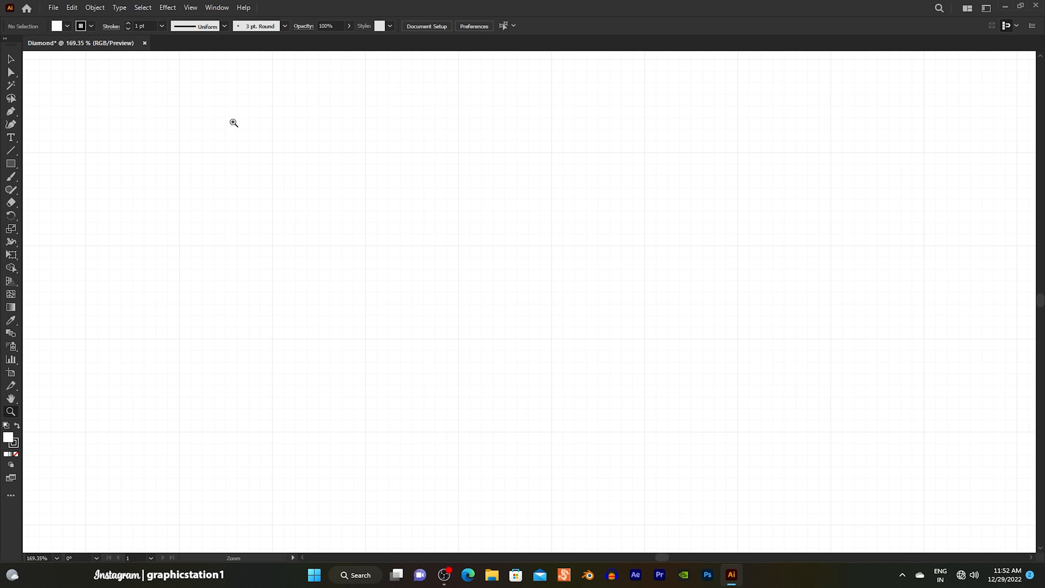
{"action": "left_click", "coordinate": [11, 59]}
{"action": "left_click_drag", "start_coordinate": [10, 111], "coordinate": [57, 111]}
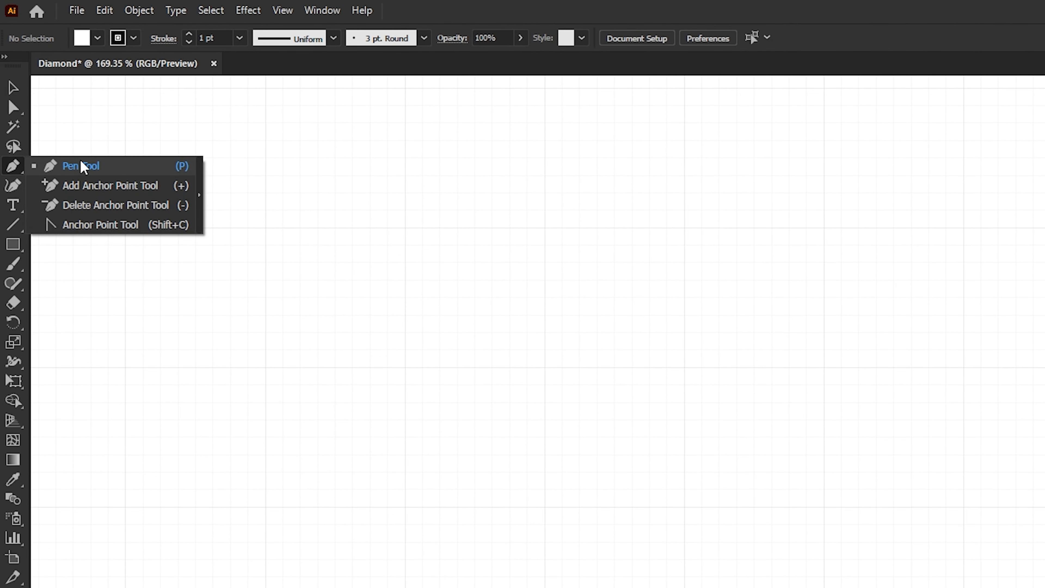
{"action": "left_click_drag", "start_coordinate": [82, 166], "coordinate": [83, 166]}
{"action": "left_click", "coordinate": [98, 38]}
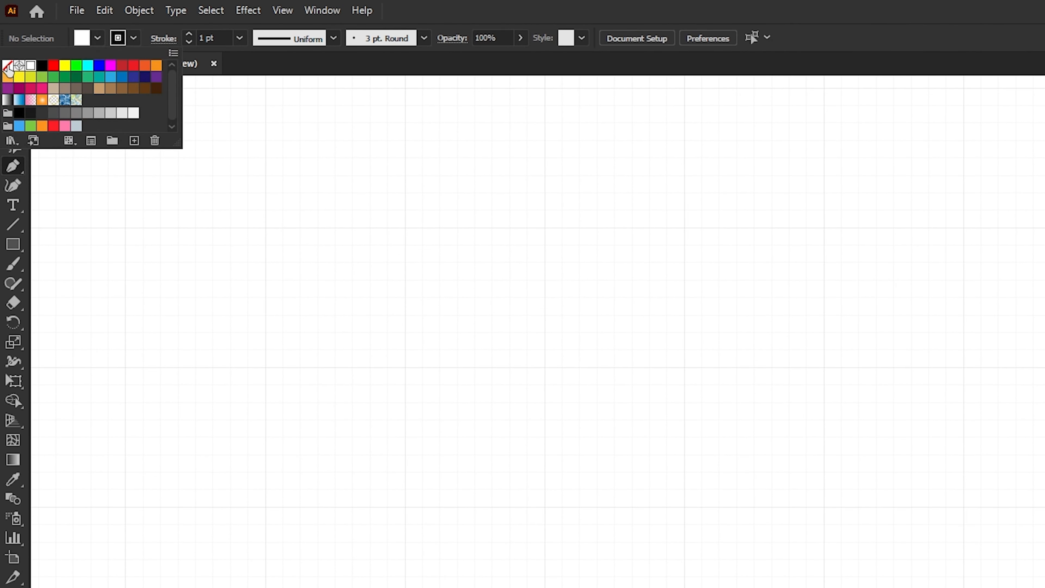
{"action": "left_click", "coordinate": [8, 66]}
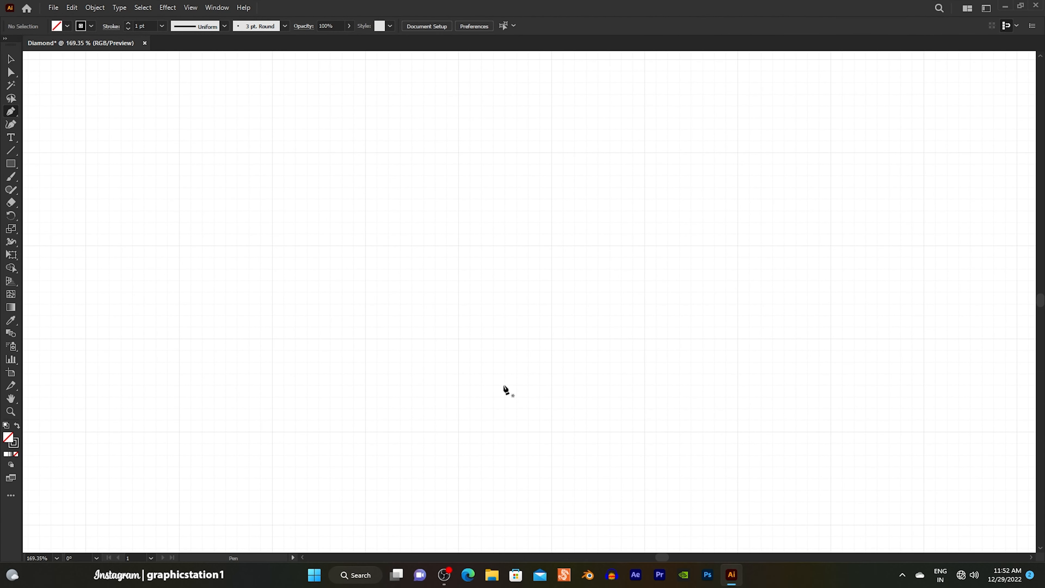
- Draw a closed five-point diamond outline about 216 px wide and 153 px high, with a flat top edge and a pointed bottom, then deselect it
{"action": "left_click", "coordinate": [504, 385]}
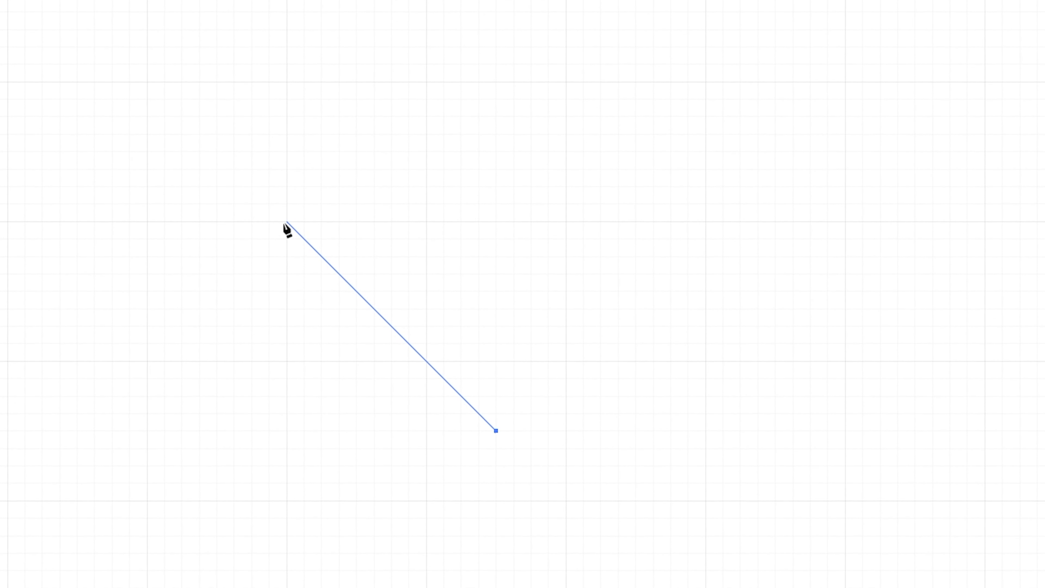
{"action": "left_click", "coordinate": [286, 222]}
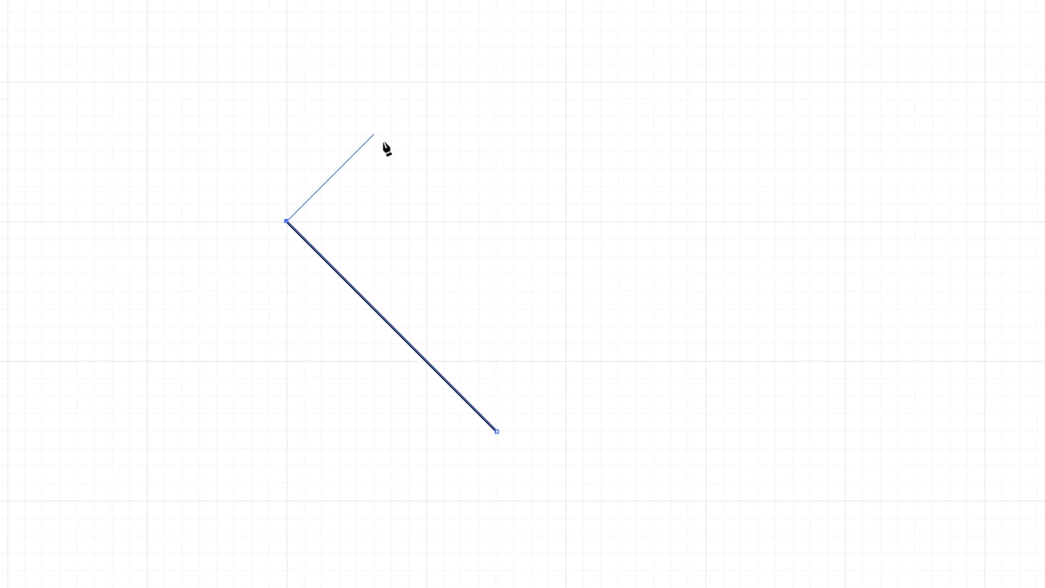
{"action": "left_click", "coordinate": [391, 135]}
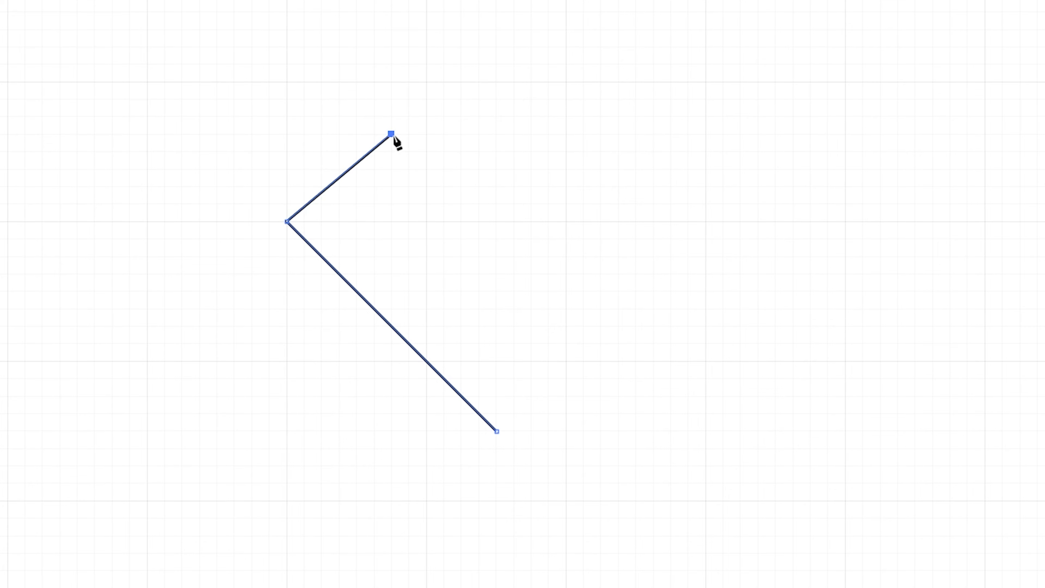
{"action": "left_click", "coordinate": [600, 134]}
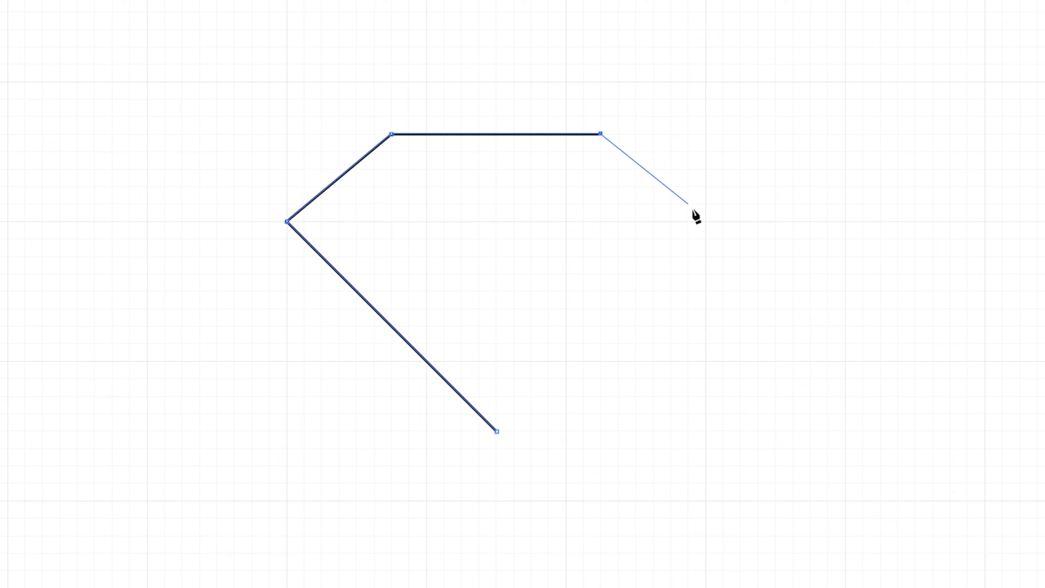
{"action": "left_click", "coordinate": [705, 221]}
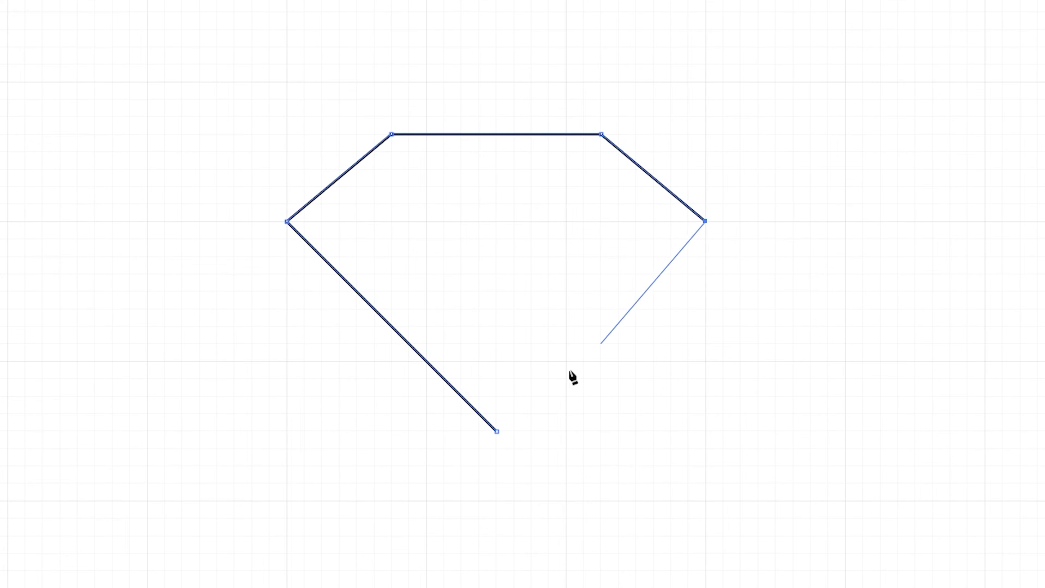
{"action": "left_click", "coordinate": [497, 431]}
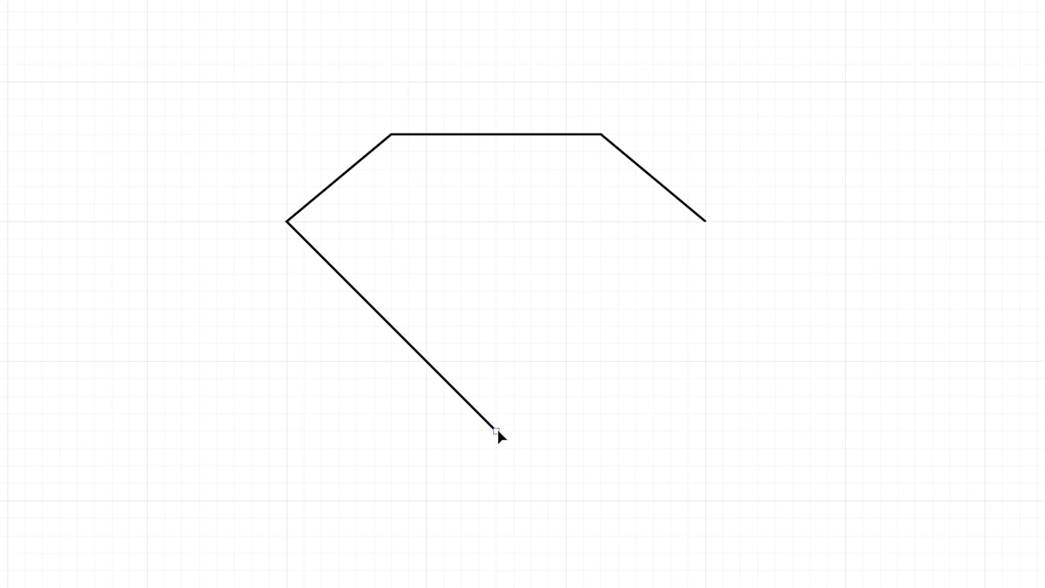
{"action": "key", "text": "v"}
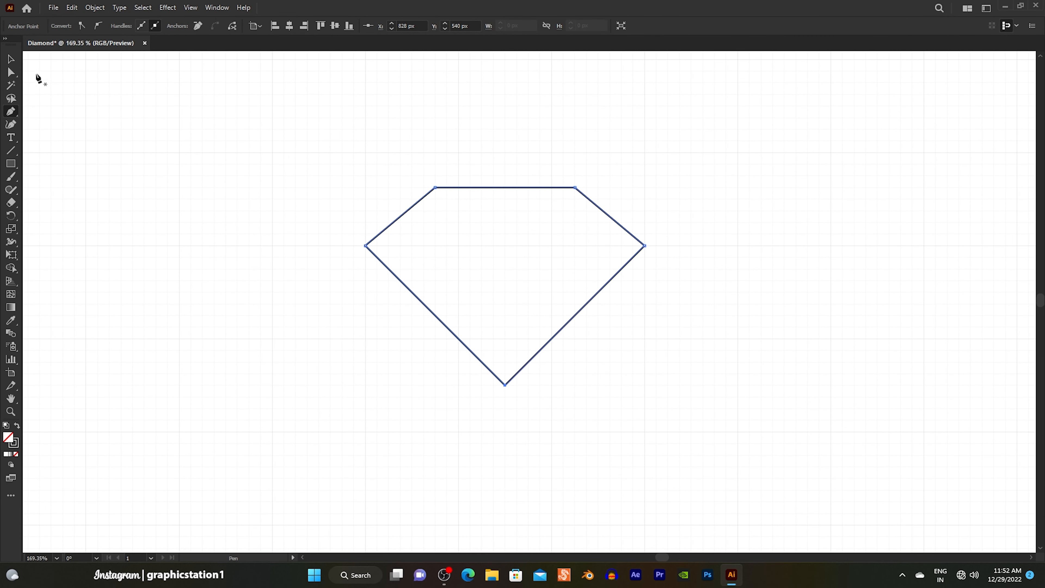
{"action": "left_click", "coordinate": [469, 300]}
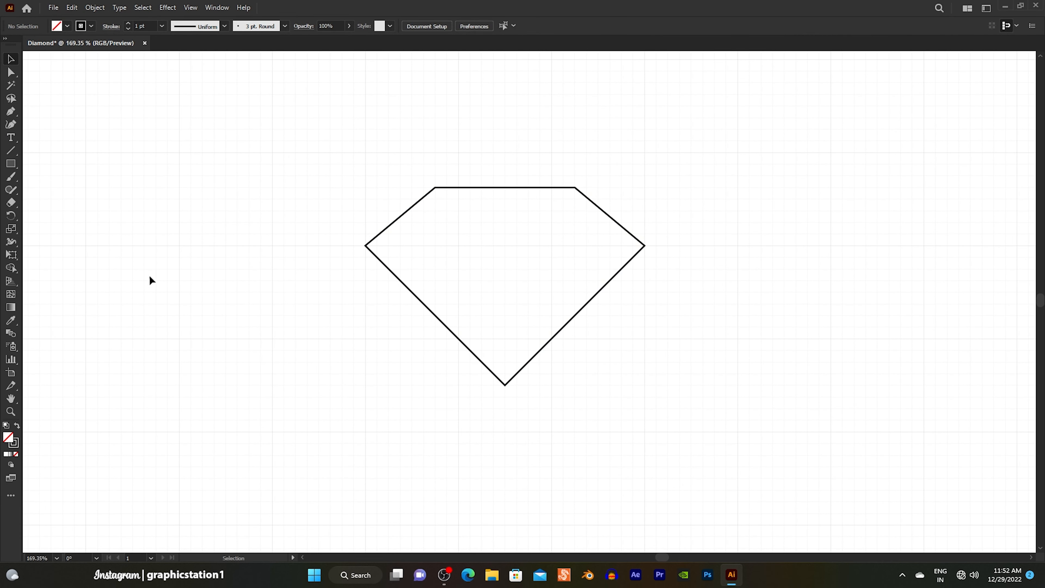
- Draw a straight horizontal line with the Pen tool joining the diamond's left and right corners
{"action": "left_click", "coordinate": [11, 111]}
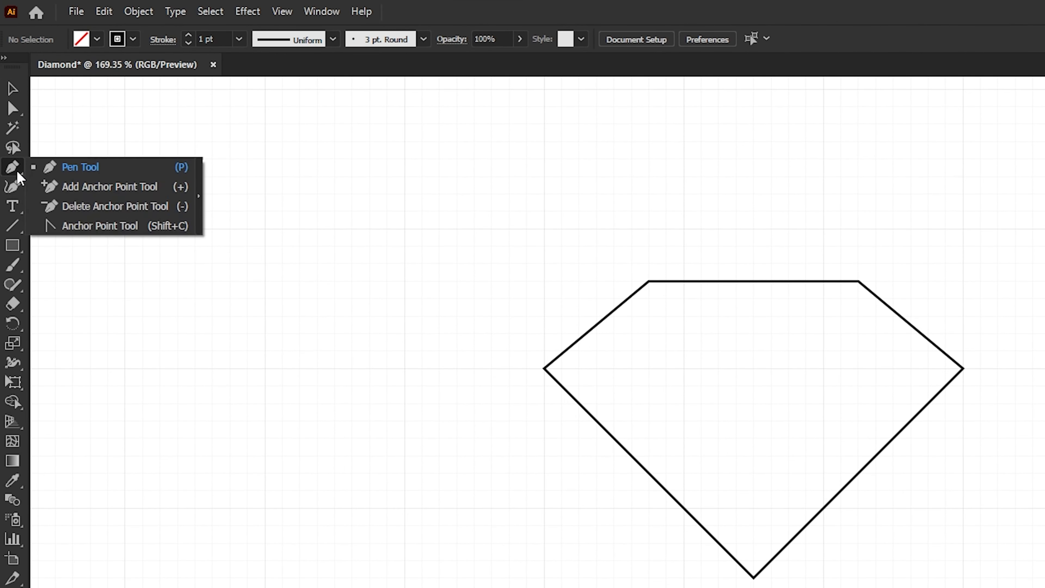
{"action": "left_click", "coordinate": [73, 167]}
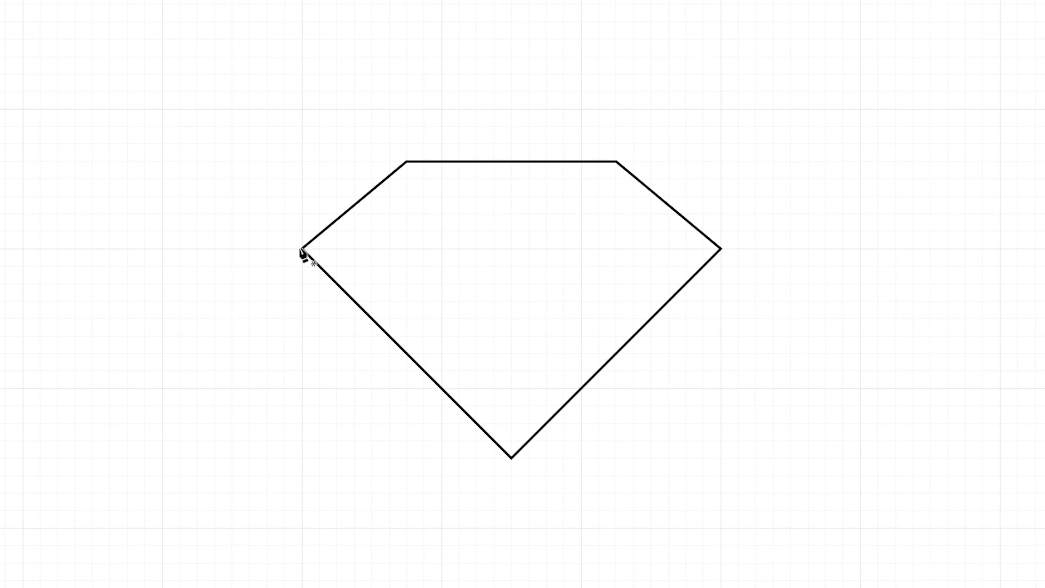
{"action": "left_click", "coordinate": [302, 248]}
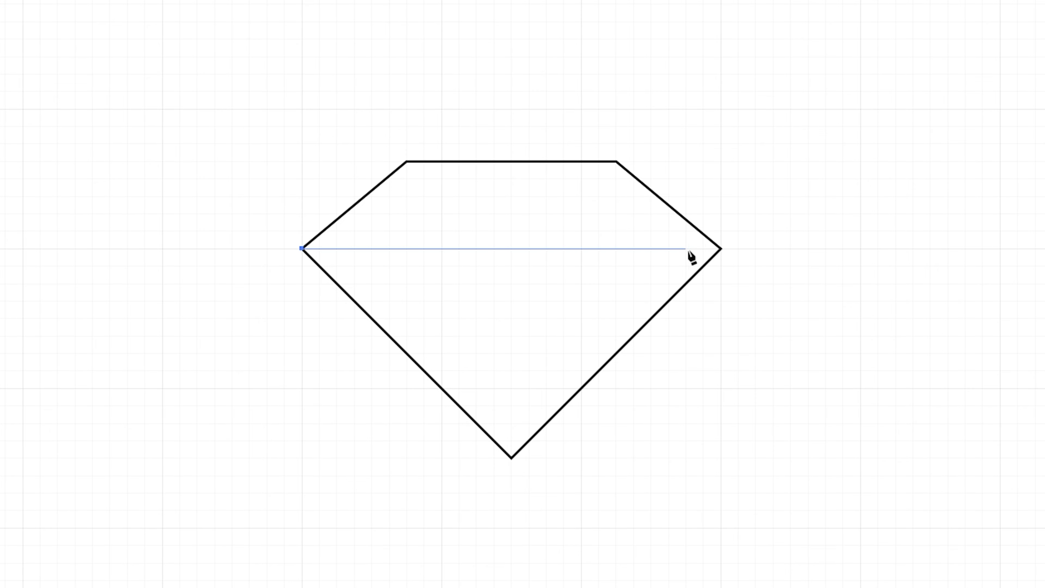
{"action": "left_click", "coordinate": [720, 249]}
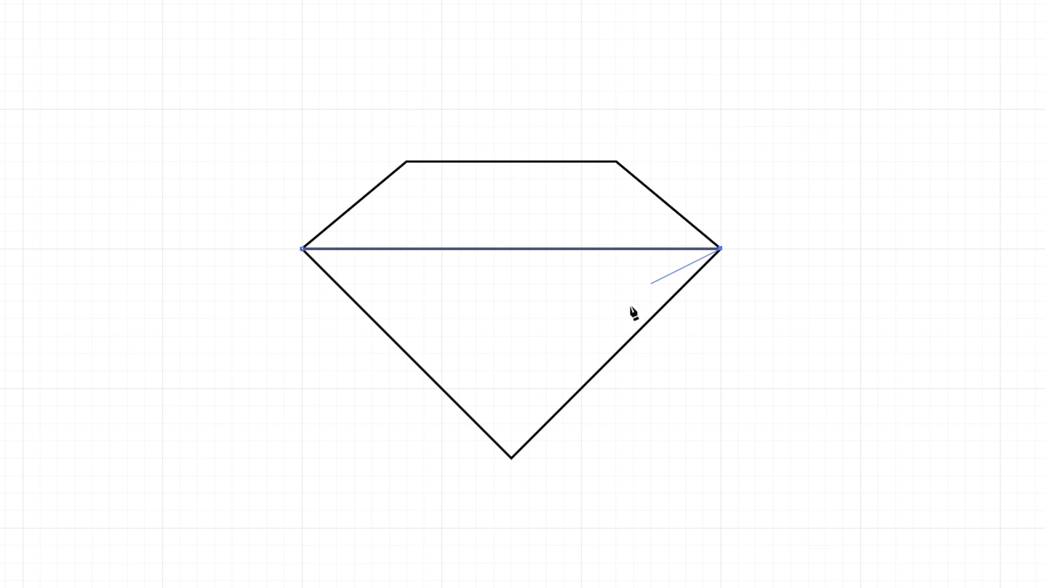
{"action": "key", "text": "Return"}
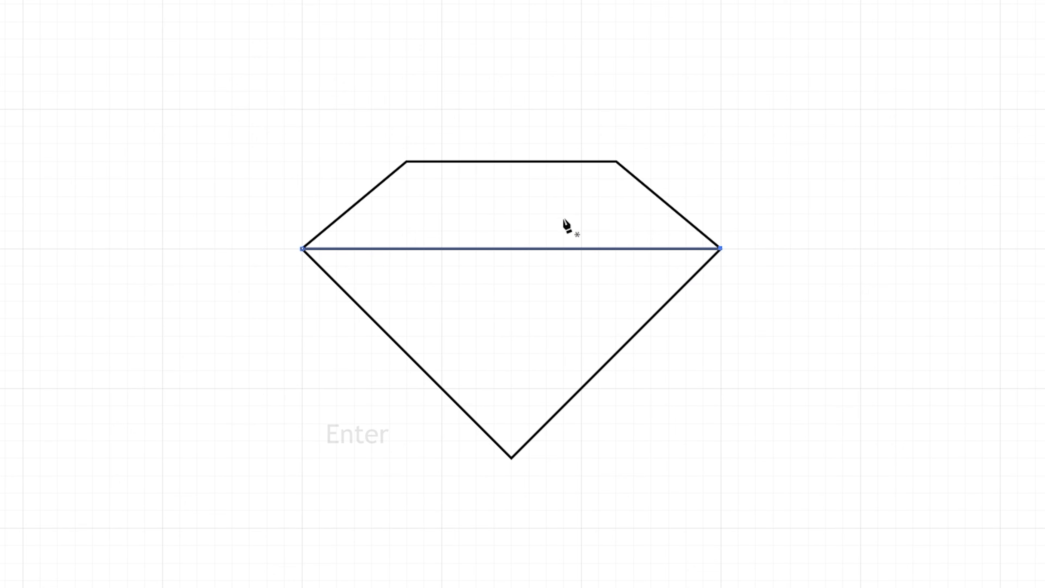
- Draw a closed kite from the diamond's bottom tip through the horizontal line's one-third points and the middle of the top edge
{"action": "left_click", "coordinate": [511, 457]}
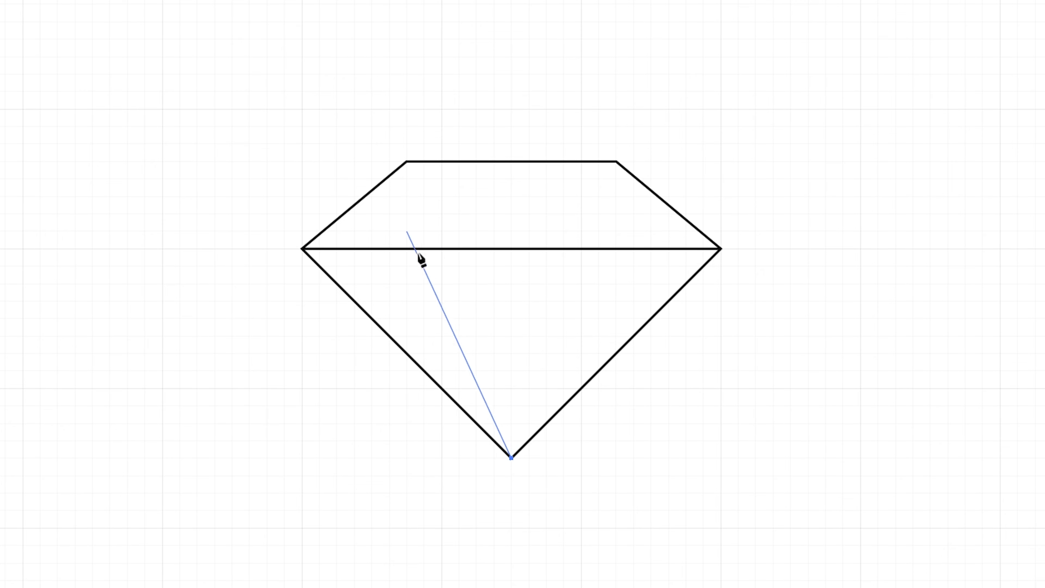
{"action": "left_click", "coordinate": [441, 249]}
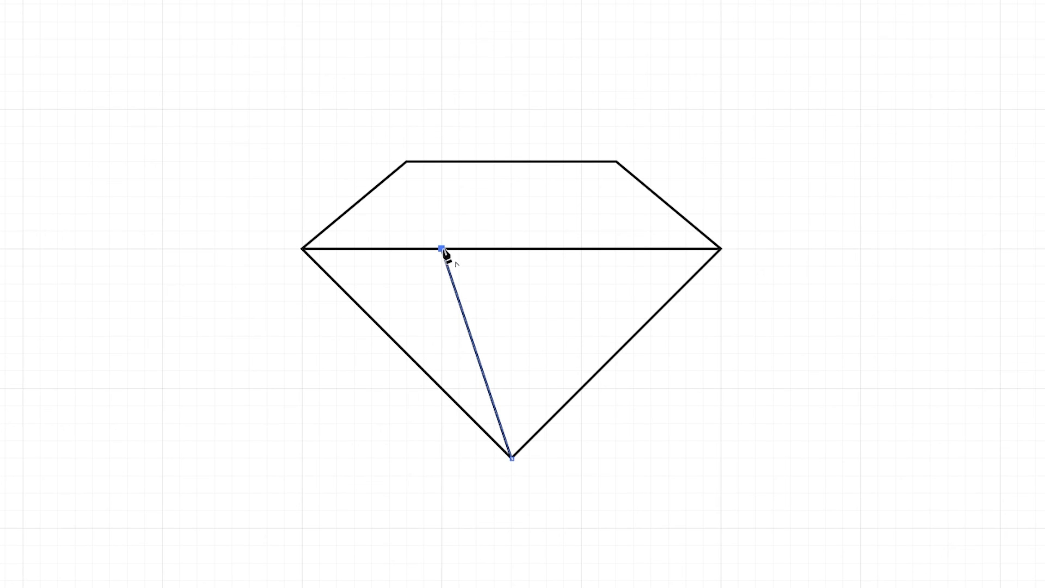
{"action": "left_click", "coordinate": [512, 162]}
{"action": "left_click", "coordinate": [580, 249]}
{"action": "left_click", "coordinate": [580, 249]}
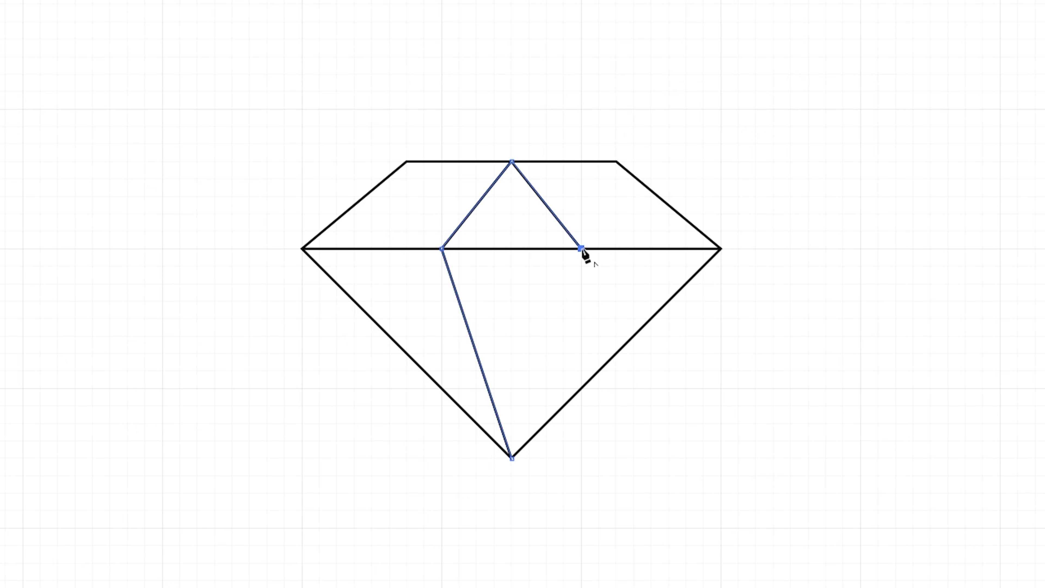
{"action": "left_click", "coordinate": [511, 457]}
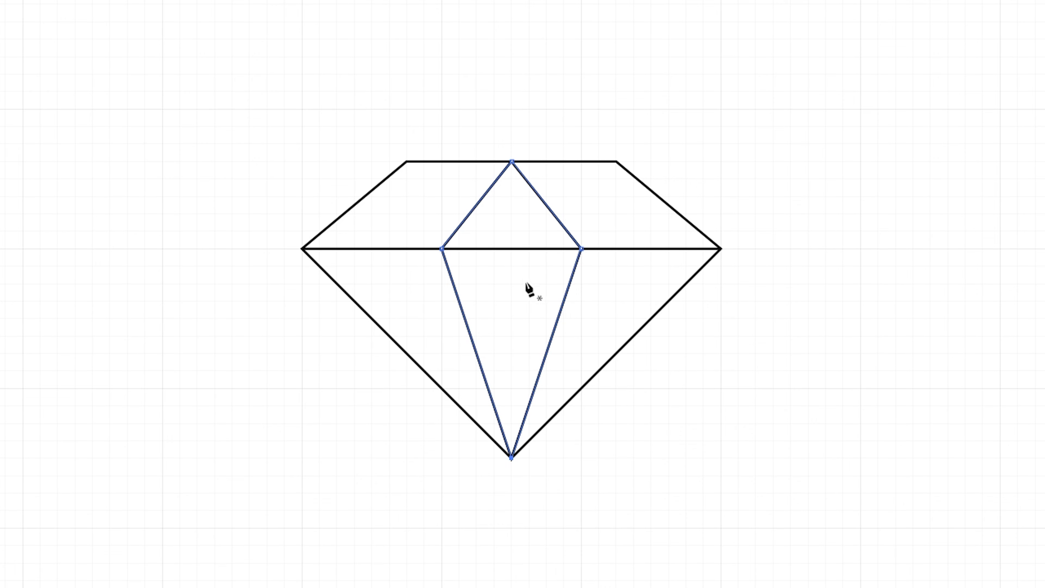
- Draw two separate lines from the diamond's upper left and right corners to the kite's nearest side corners, then deselect the artwork
{"action": "left_click", "coordinate": [406, 161]}
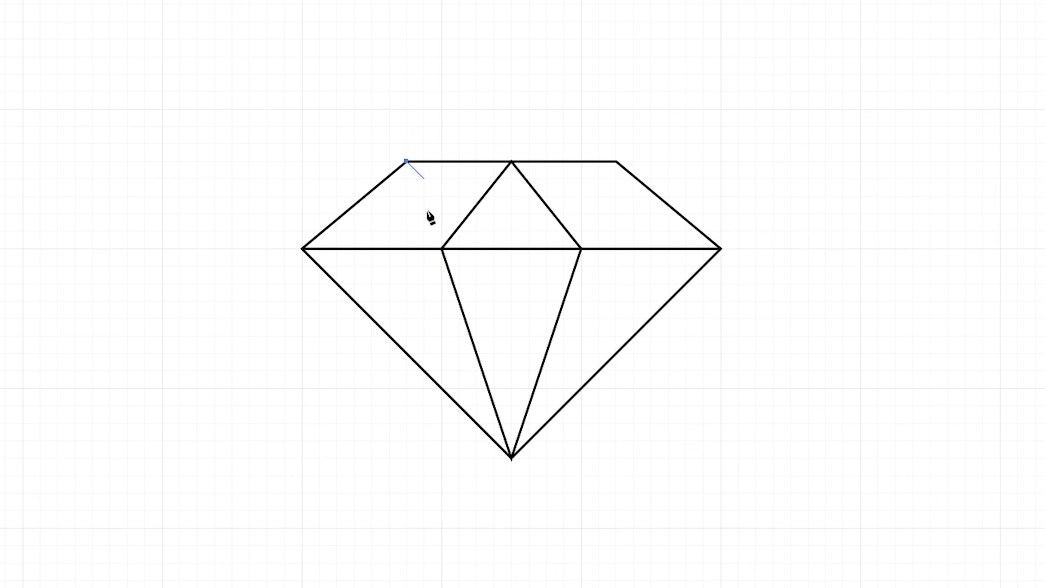
{"action": "left_click", "coordinate": [441, 249]}
{"action": "key", "text": "Return"}
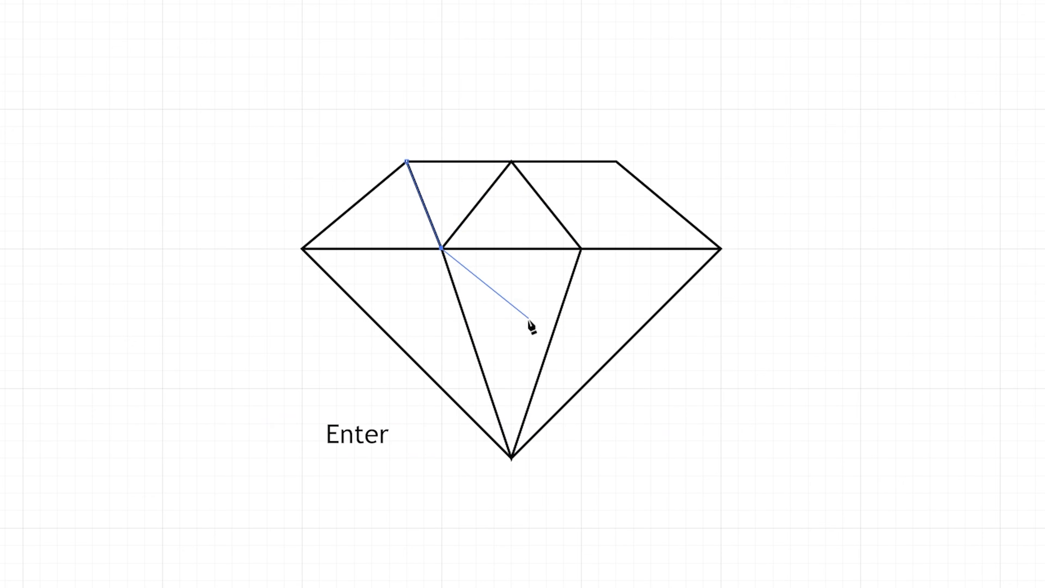
{"action": "left_click", "coordinate": [616, 161]}
{"action": "left_click", "coordinate": [580, 248]}
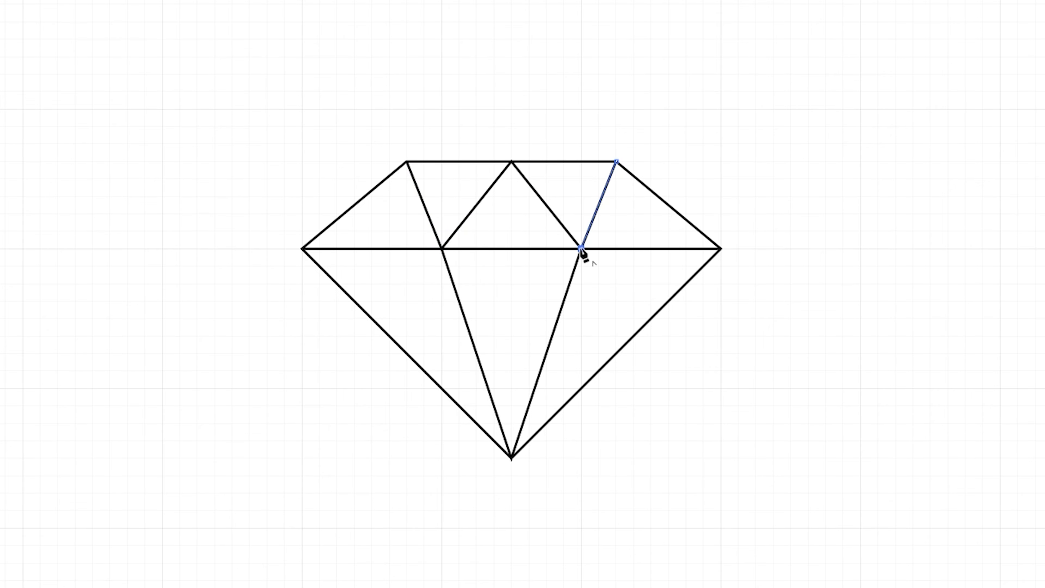
{"action": "key", "text": "Return"}
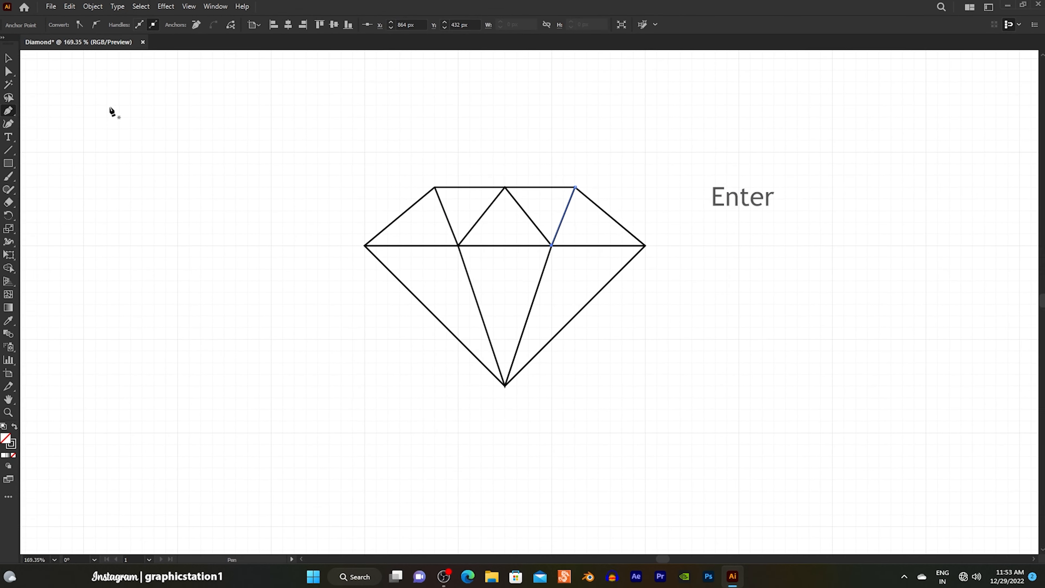
{"action": "left_click", "coordinate": [13, 62]}
{"action": "left_click", "coordinate": [349, 275]}
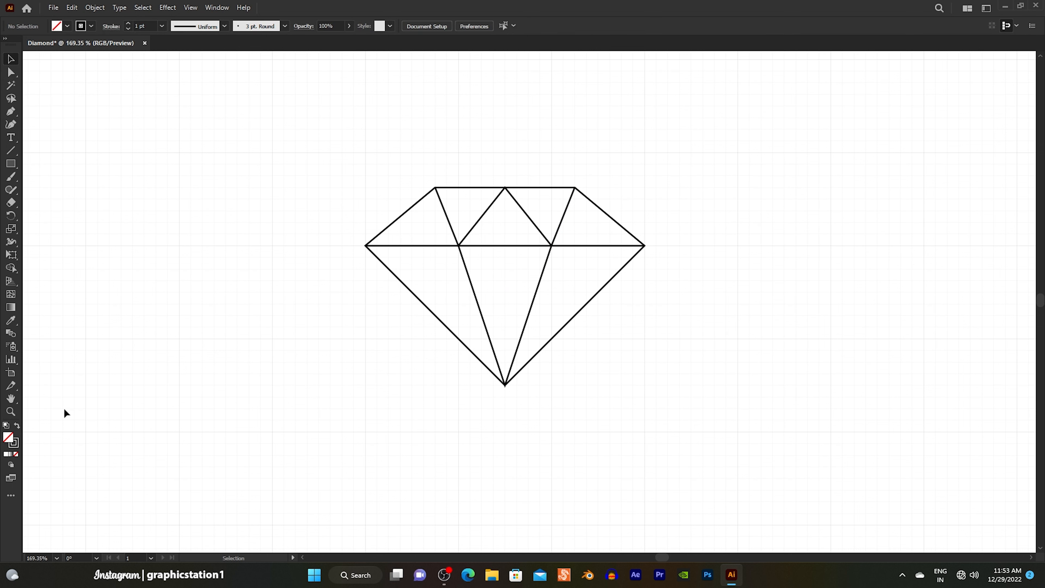
- Select all the diamond's paths and activate the Shape Builder tool with a red fill
{"action": "left_click", "coordinate": [9, 415]}
{"action": "left_click_drag", "start_coordinate": [497, 246], "coordinate": [553, 330]}
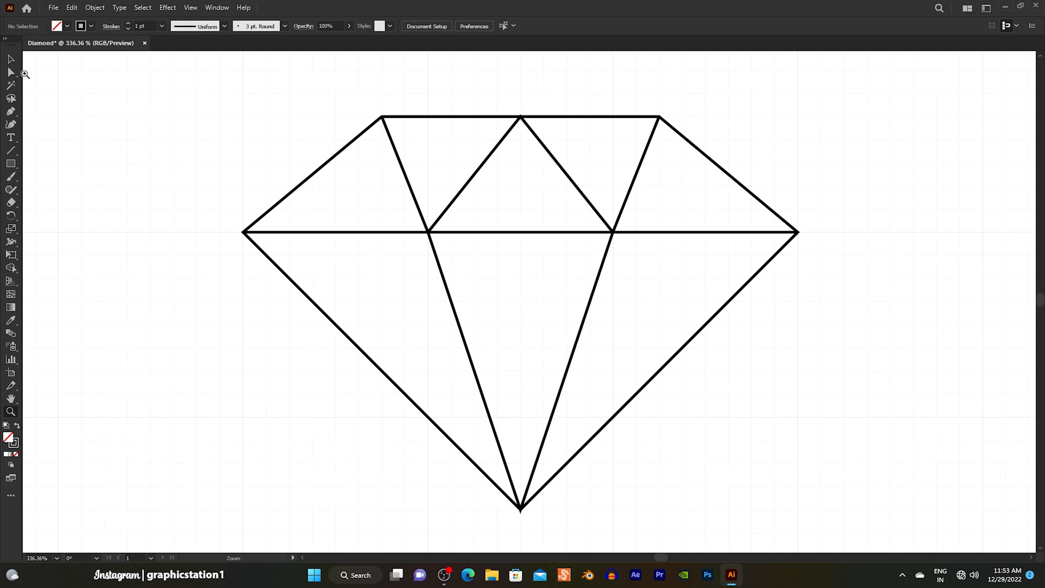
{"action": "left_click", "coordinate": [9, 62]}
{"action": "left_click_drag", "start_coordinate": [165, 76], "coordinate": [832, 518]}
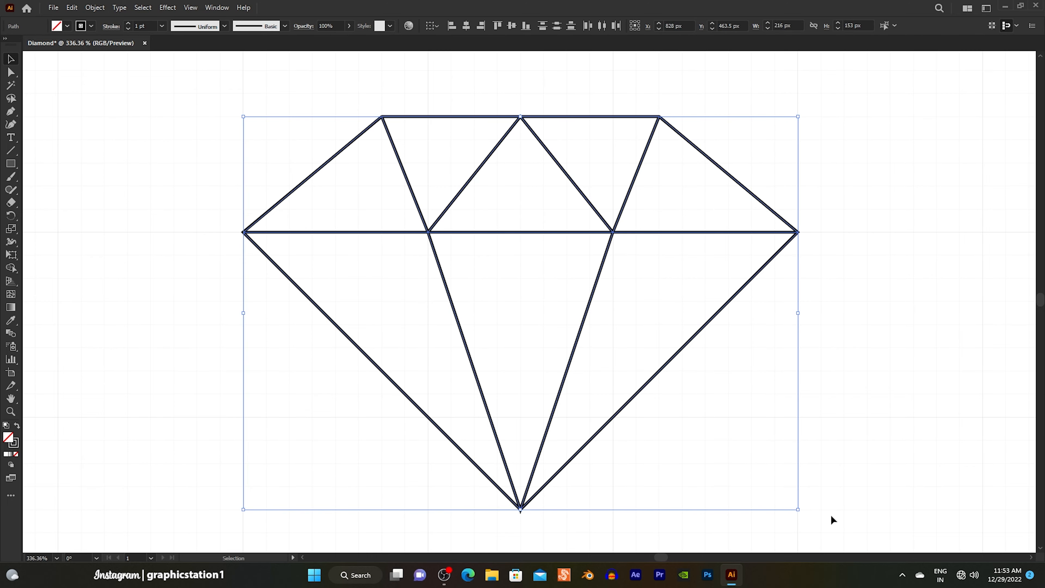
{"action": "left_click", "coordinate": [16, 271]}
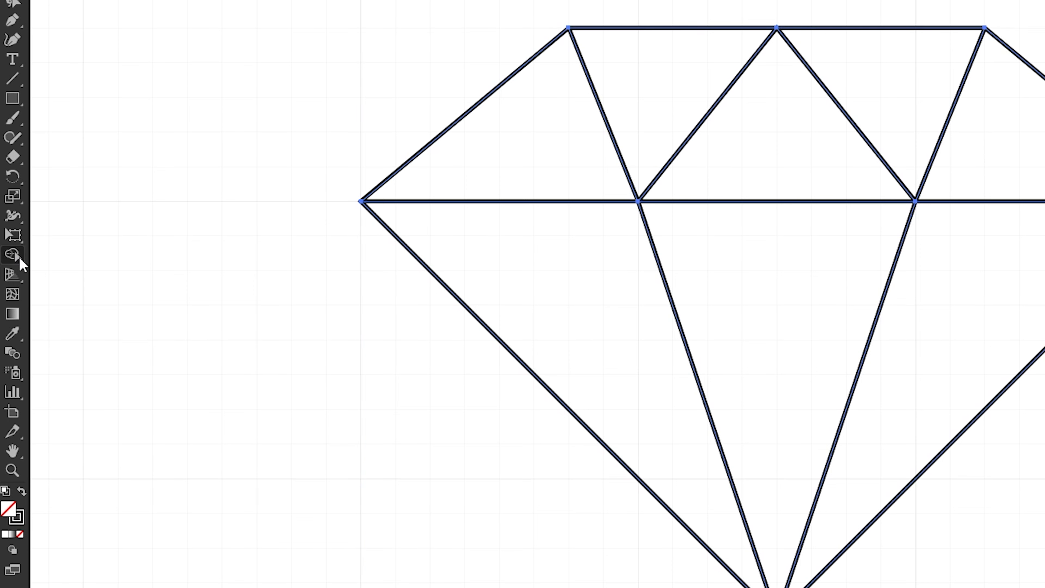
{"action": "left_click", "coordinate": [90, 267]}
{"action": "left_click", "coordinate": [82, 37]}
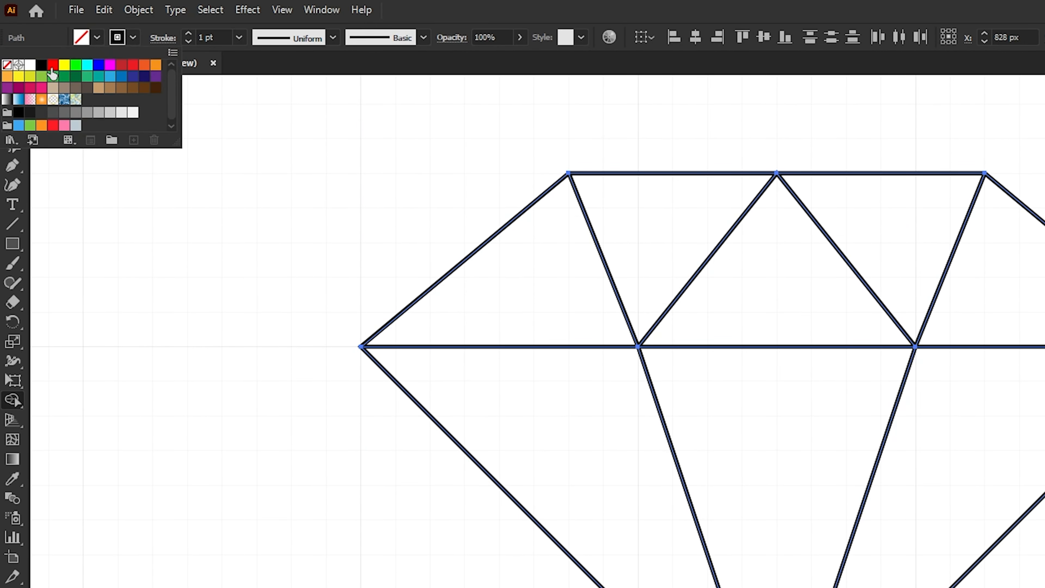
{"action": "left_click", "coordinate": [53, 65]}
{"action": "left_click", "coordinate": [67, 39]}
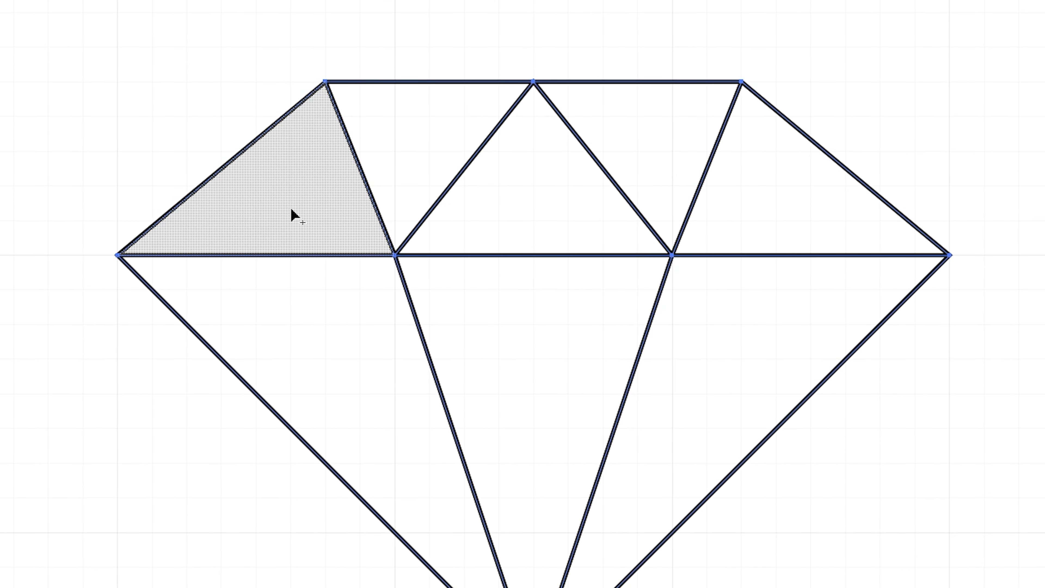
- Turn all five upper and three lower regions of the diamond into separate red-filled shapes with the Shape Builder tool
{"action": "left_click", "coordinate": [292, 210]}
{"action": "left_click", "coordinate": [388, 153]}
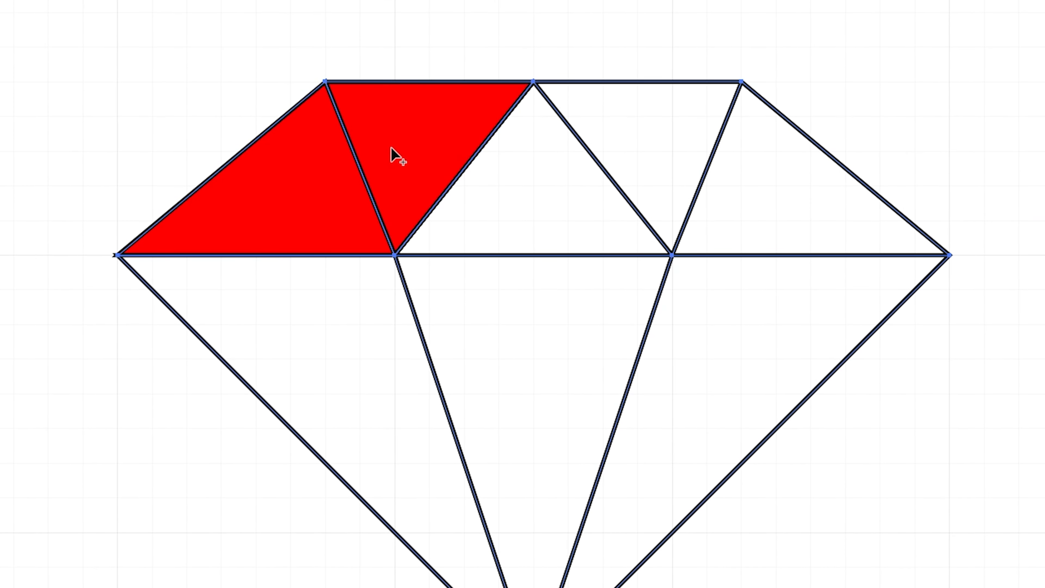
{"action": "left_click", "coordinate": [503, 221]}
{"action": "left_click", "coordinate": [618, 139]}
{"action": "left_click", "coordinate": [754, 201]}
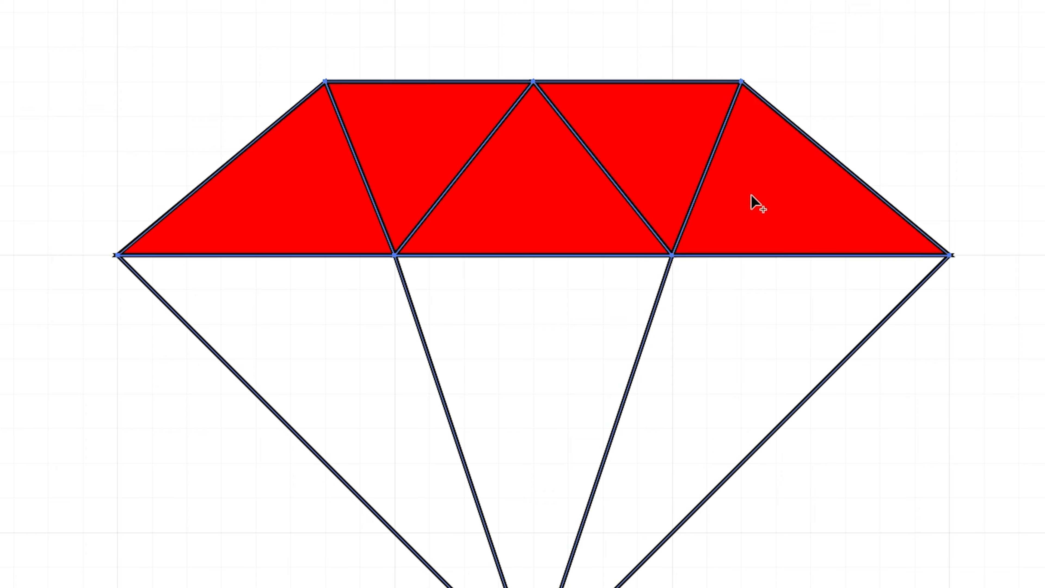
{"action": "left_click", "coordinate": [699, 293]}
{"action": "left_click", "coordinate": [550, 310]}
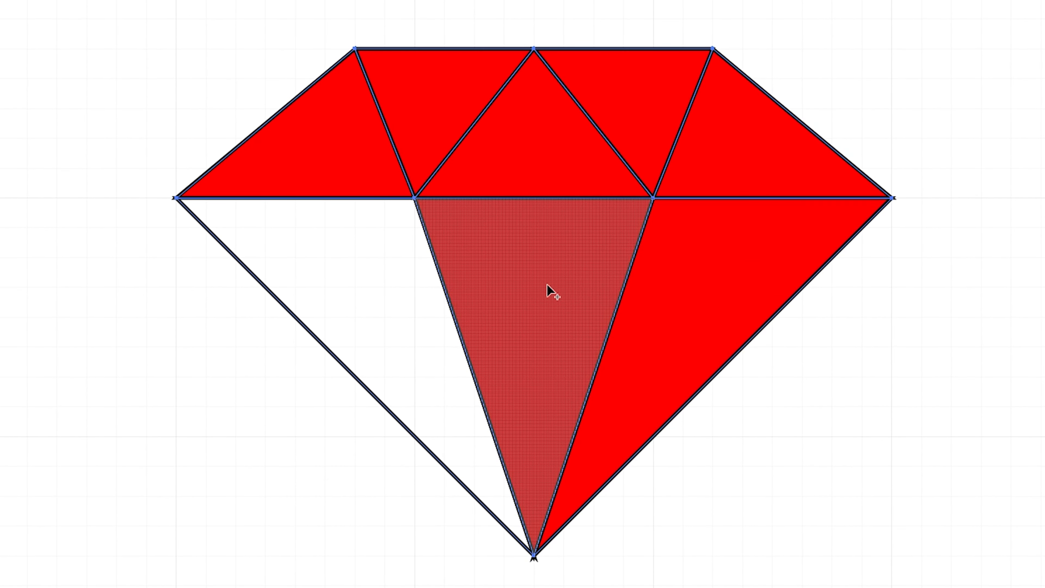
{"action": "left_click", "coordinate": [416, 326]}
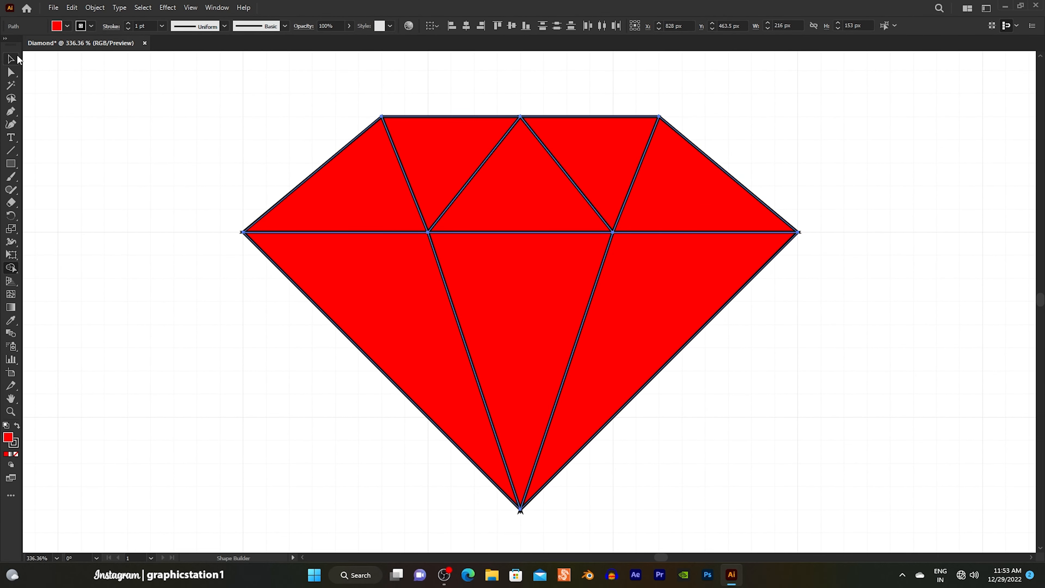
- Remove the stroke from all of the diamond's shapes, then deselect the artwork
{"action": "key", "text": "v"}
{"action": "left_click", "coordinate": [138, 95]}
{"action": "left_click_drag", "start_coordinate": [271, 108], "coordinate": [698, 465]}
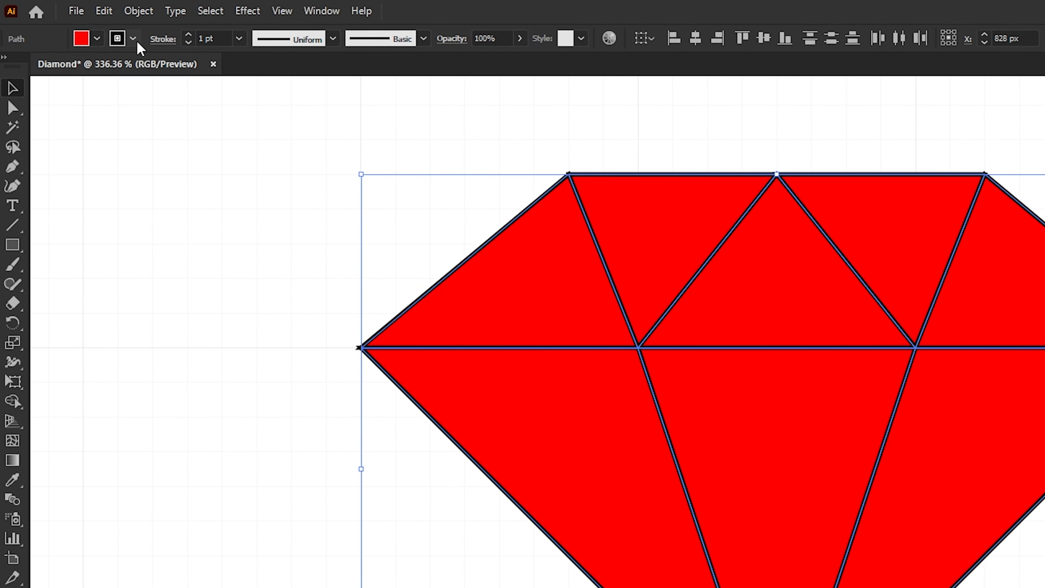
{"action": "left_click", "coordinate": [133, 39]}
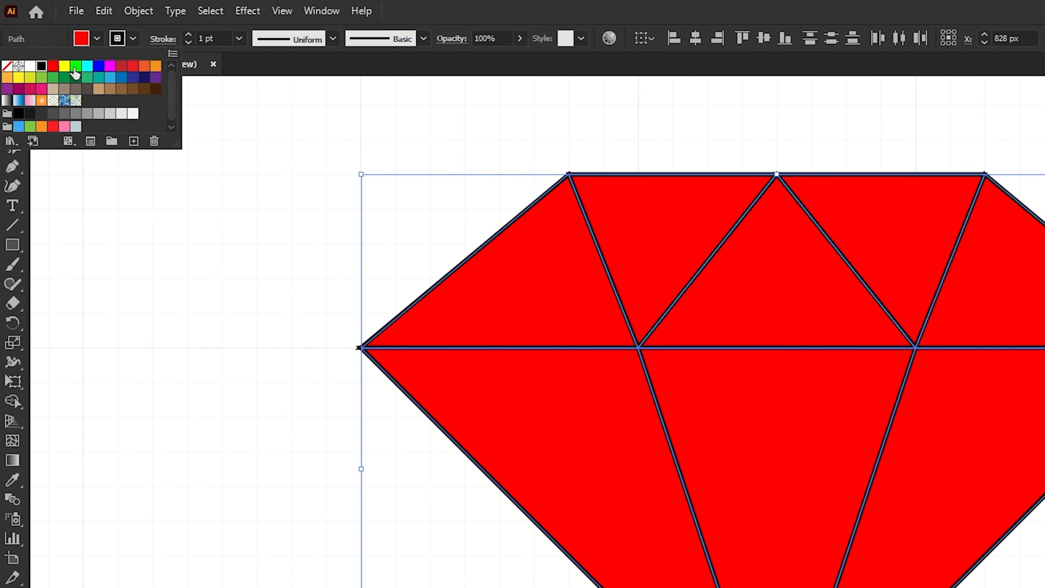
{"action": "left_click", "coordinate": [5, 68]}
{"action": "left_click", "coordinate": [34, 42]}
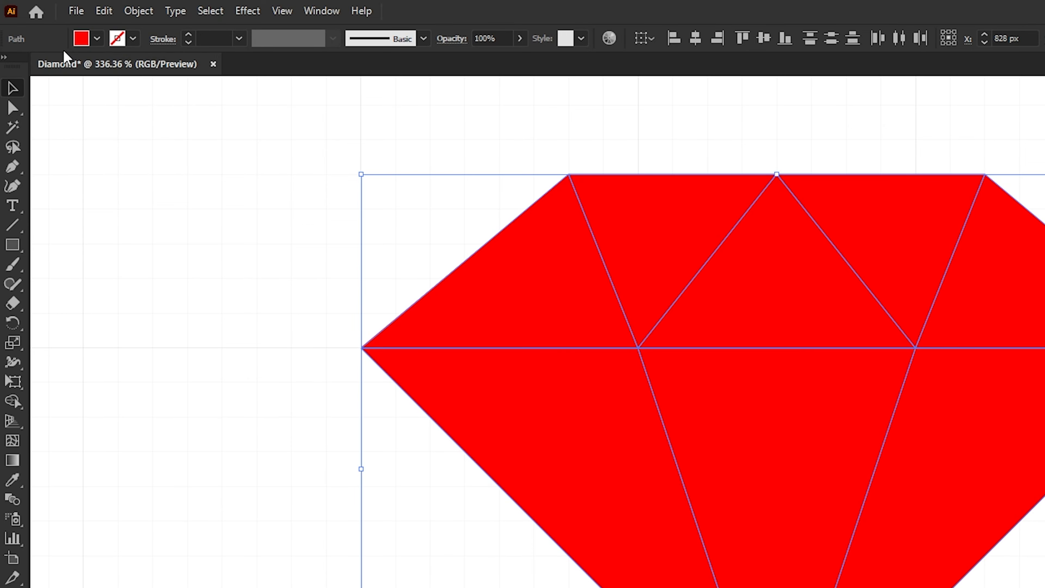
{"action": "left_click", "coordinate": [306, 252]}
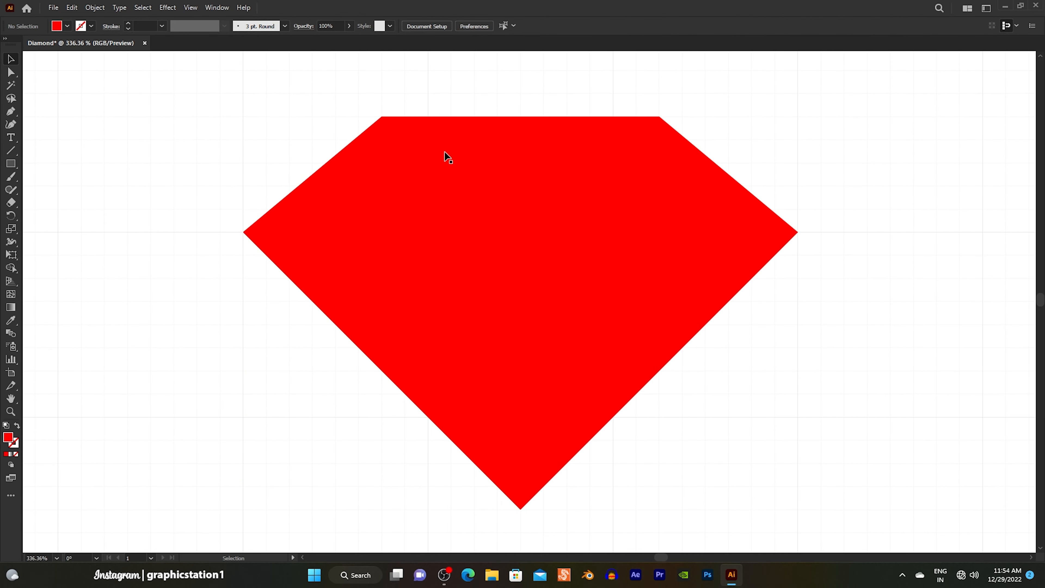
- Fill the leftmost triangle in the diamond's upper row with color CCFFFF
{"action": "left_click", "coordinate": [361, 172]}
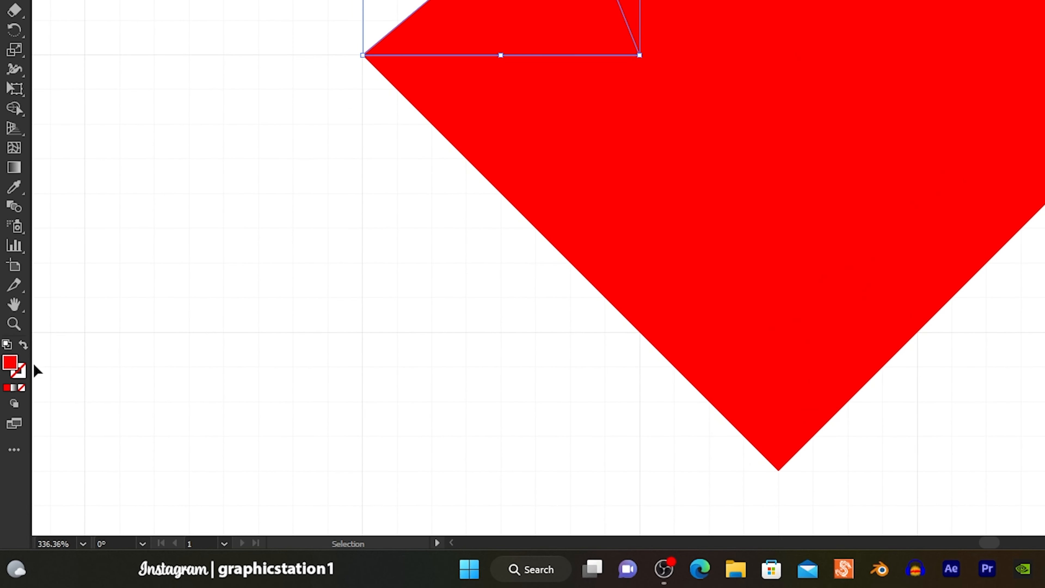
{"action": "double_click", "coordinate": [13, 363]}
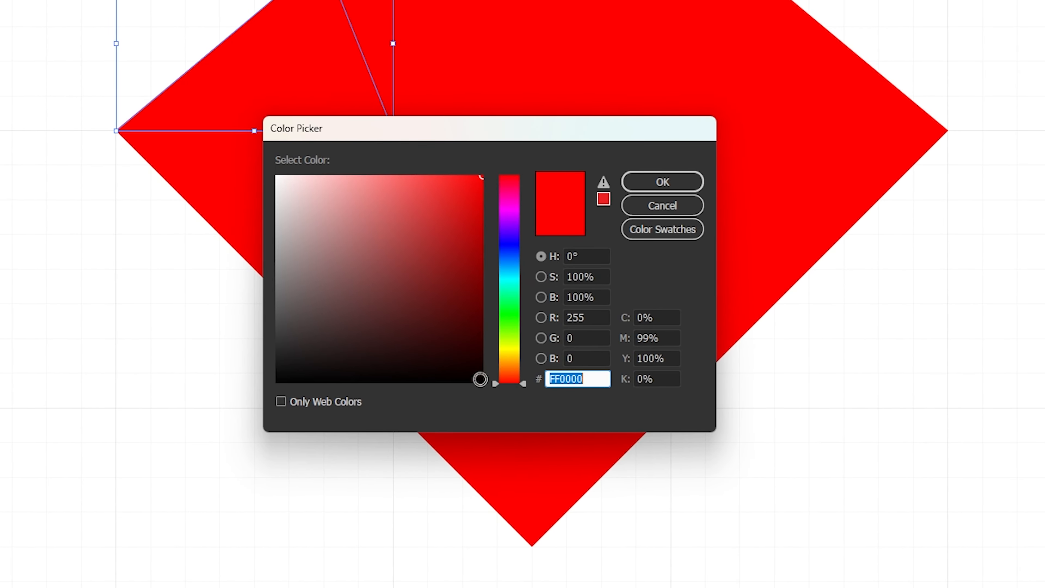
{"action": "left_click_drag", "start_coordinate": [553, 133], "coordinate": [561, 159]}
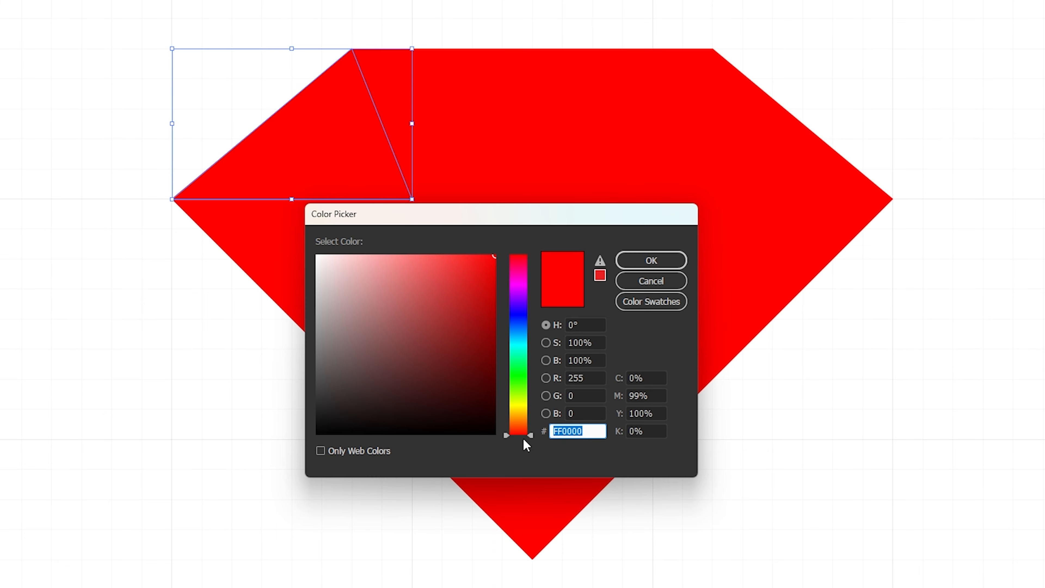
{"action": "type", "text": "CCFFFF"}
{"action": "left_click_drag", "start_coordinate": [592, 431], "coordinate": [555, 439]}
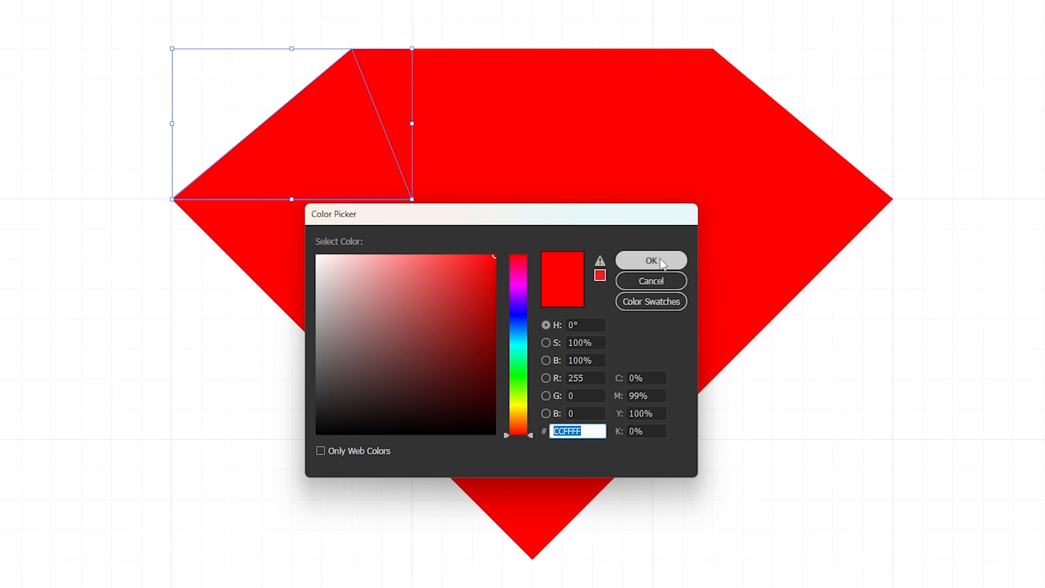
{"action": "left_click", "coordinate": [650, 260]}
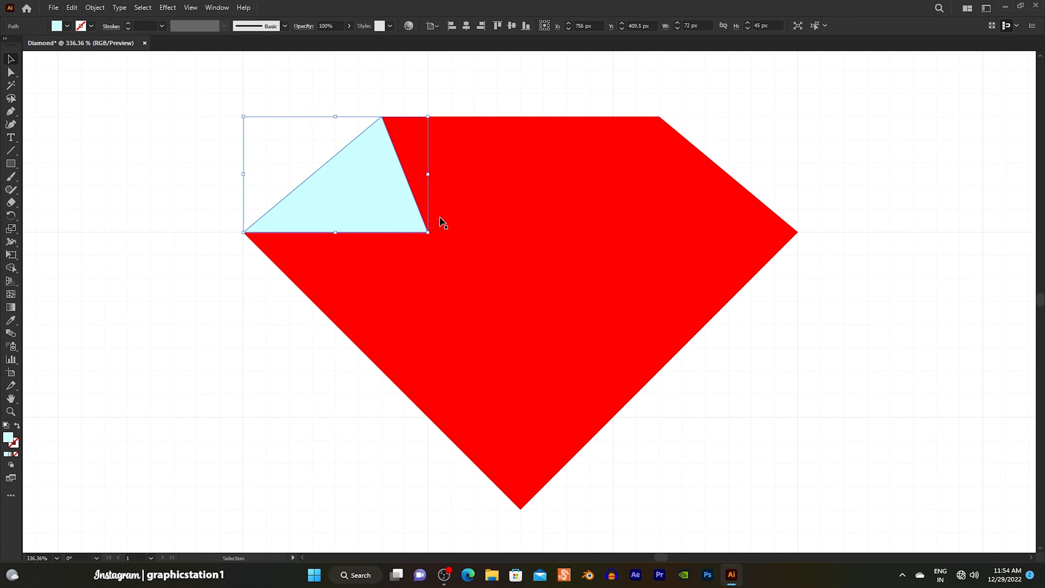
- Fill the second triangle from the left in the diamond's upper row with color B2F2FA
{"action": "left_click", "coordinate": [452, 175]}
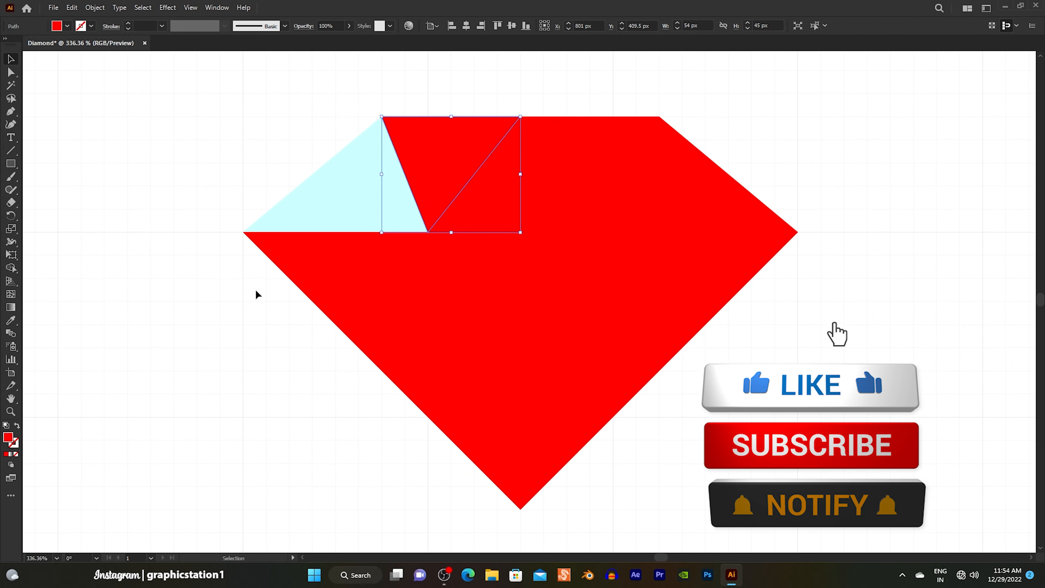
{"action": "double_click", "coordinate": [8, 437]}
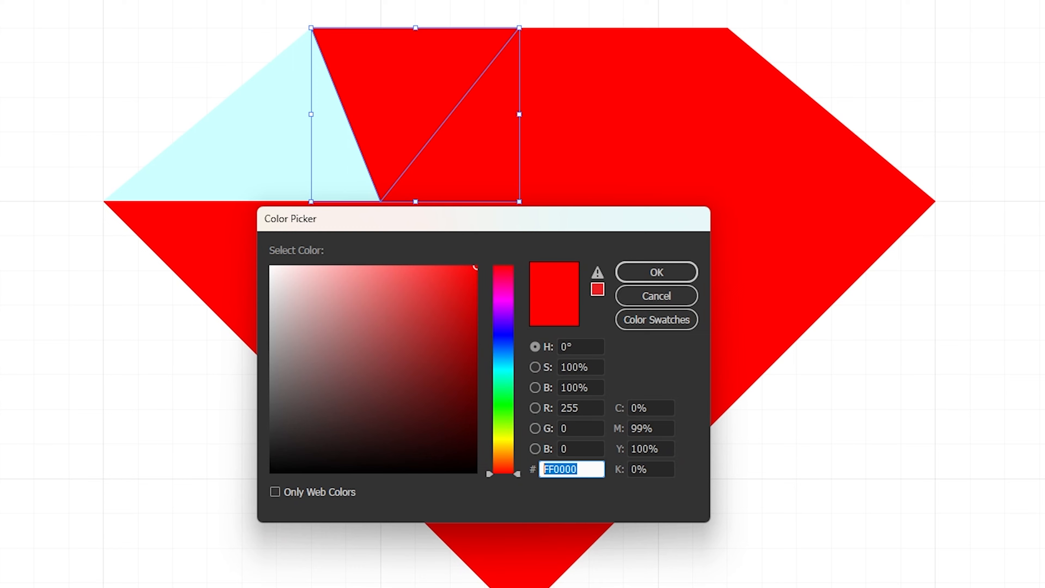
{"action": "type", "text": "B2F2FA"}
{"action": "left_click_drag", "start_coordinate": [578, 468], "coordinate": [516, 471]}
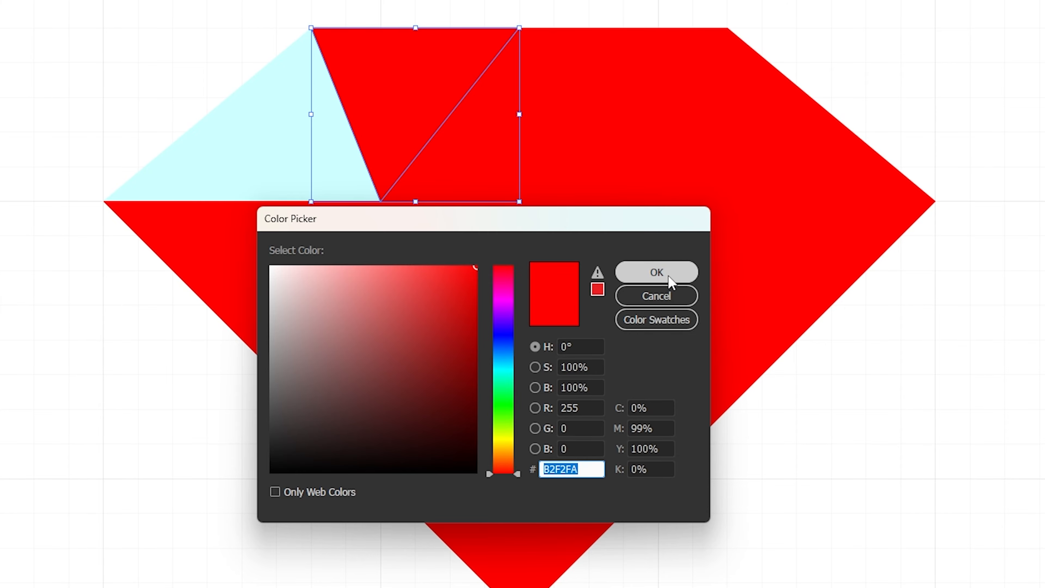
{"action": "left_click", "coordinate": [668, 278]}
- Fill the middle triangle in the diamond's upper row with color 99E6F5
{"action": "left_click", "coordinate": [544, 124]}
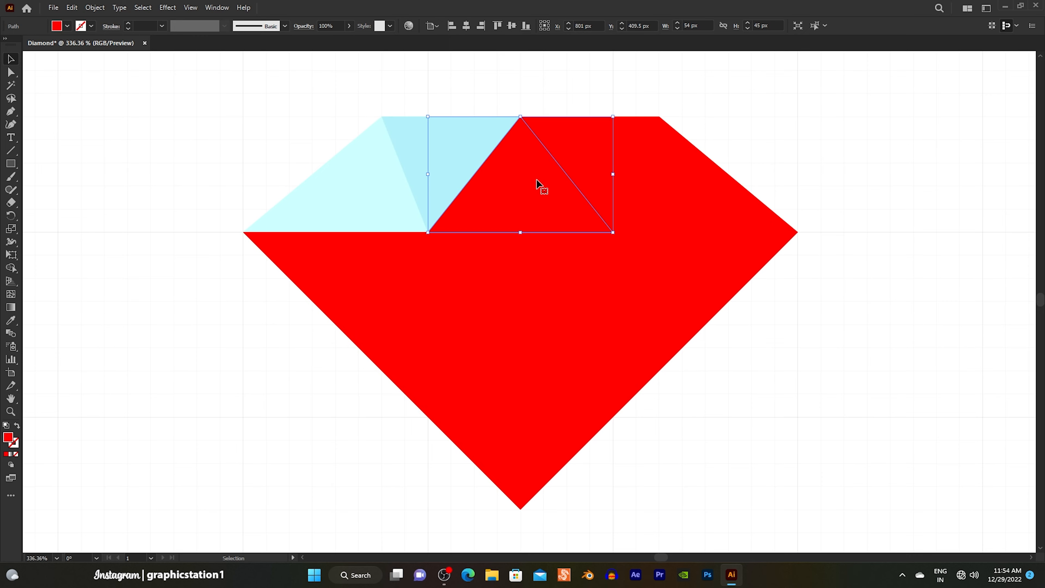
{"action": "double_click", "coordinate": [8, 437]}
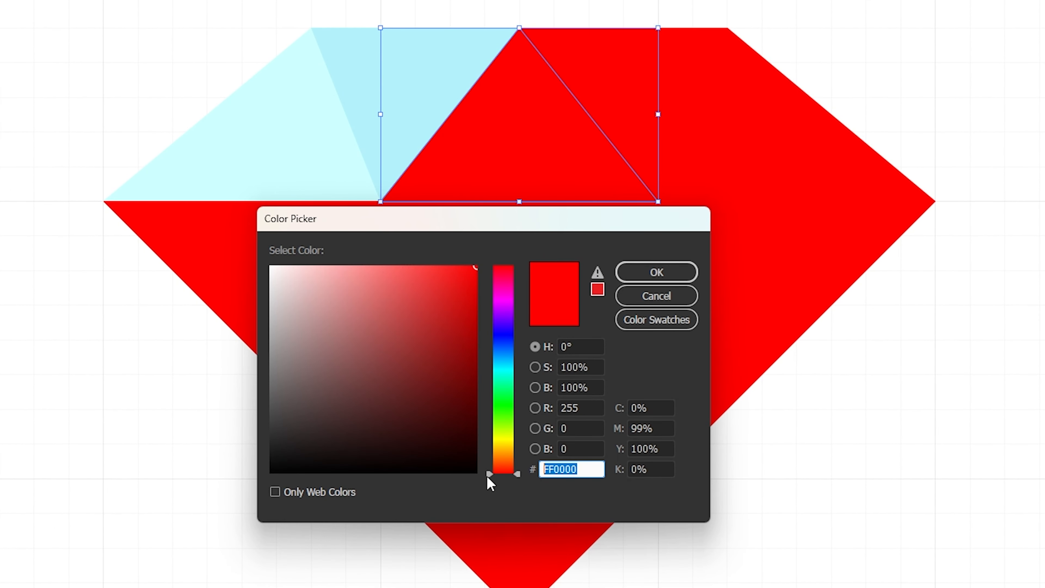
{"action": "type", "text": "99E6F5"}
{"action": "double_click", "coordinate": [580, 468]}
{"action": "left_click", "coordinate": [667, 276]}
- Fill the fourth triangle from the left in the diamond's upper row with color 7FD9F0
{"action": "left_click", "coordinate": [638, 115]}
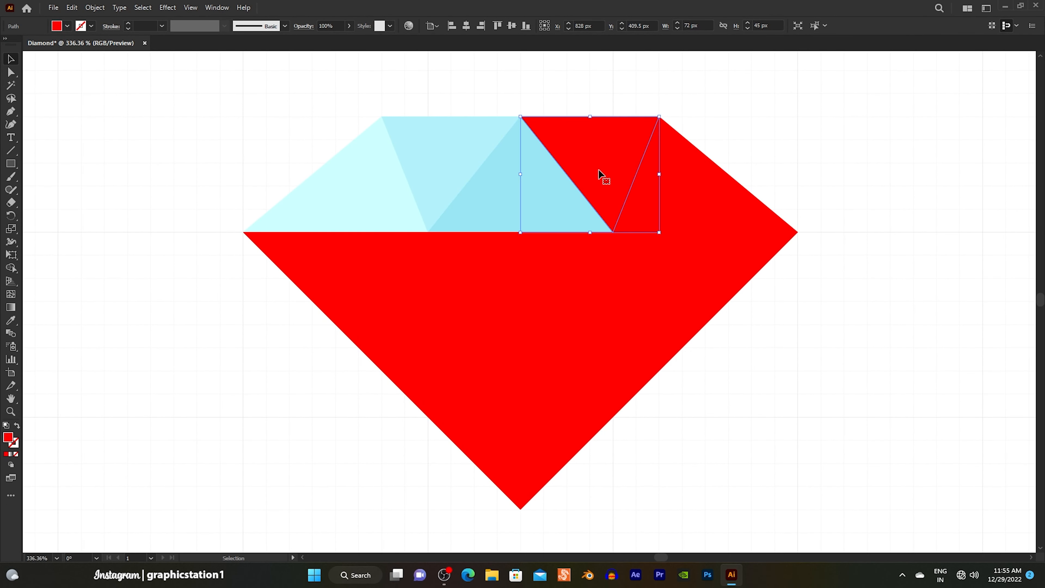
{"action": "double_click", "coordinate": [9, 439]}
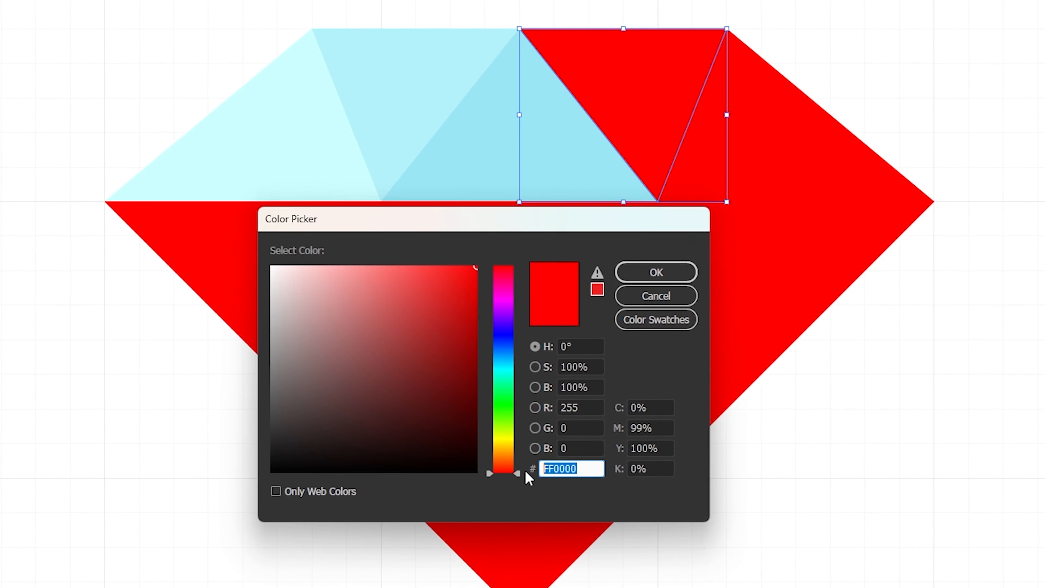
{"action": "type", "text": "7F"}
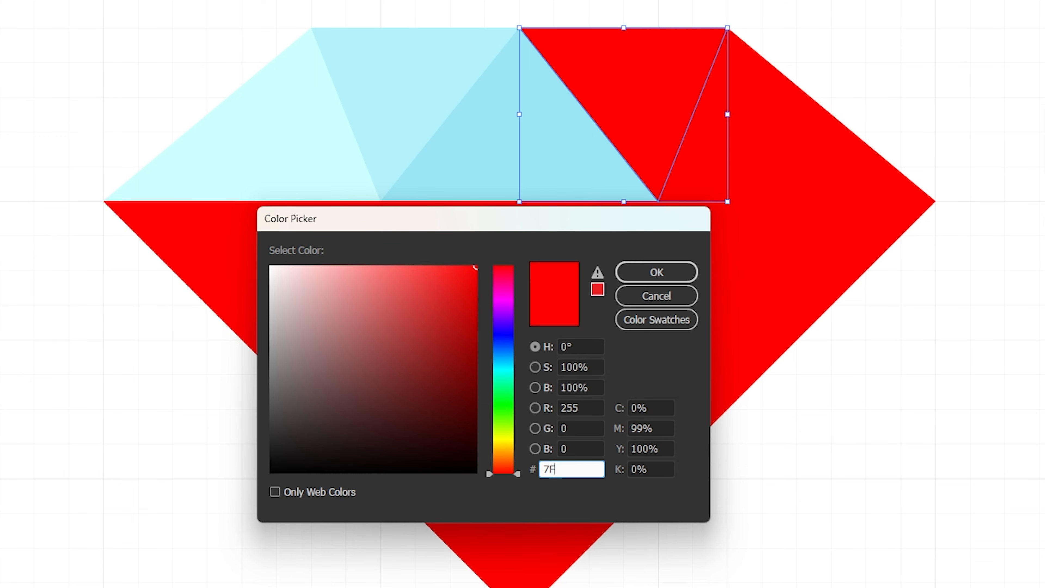
{"action": "type", "text": "D9F0"}
{"action": "left_click", "coordinate": [657, 275]}
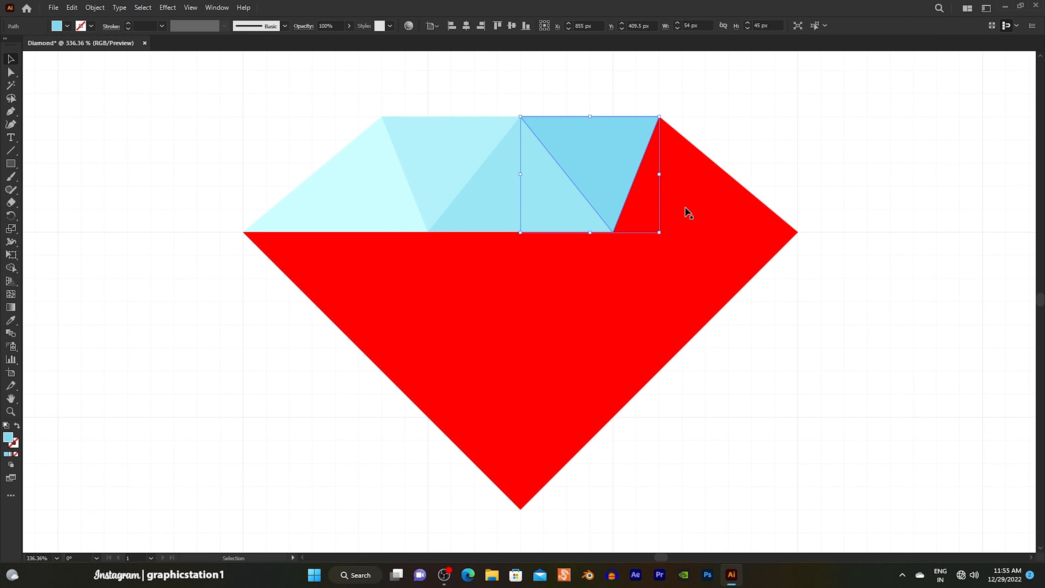
- Fill the rightmost triangle in the diamond's upper row with color 65CCEA, then deselect it
{"action": "left_click", "coordinate": [684, 206]}
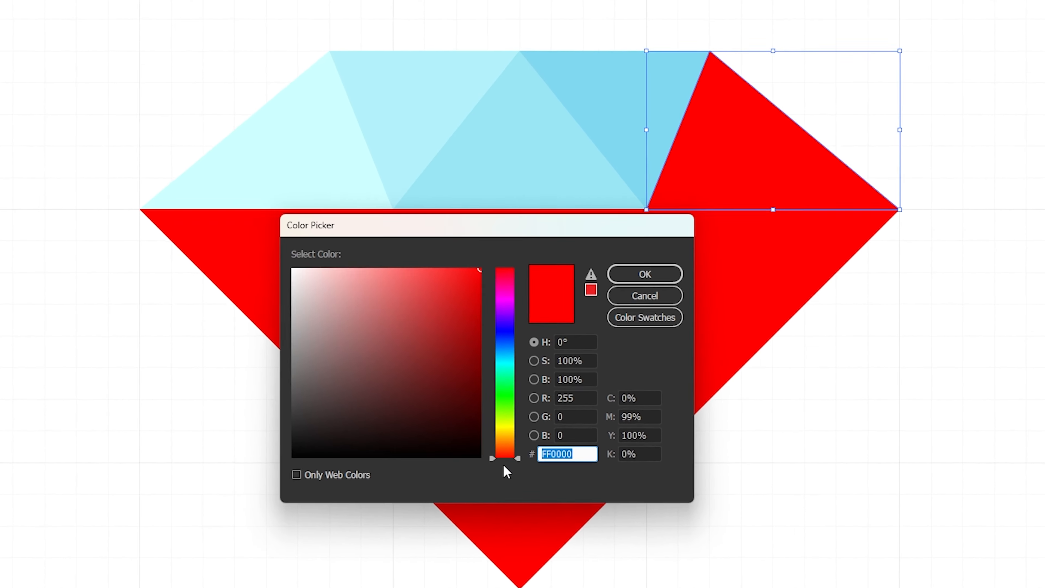
{"action": "type", "text": "65CCE"}
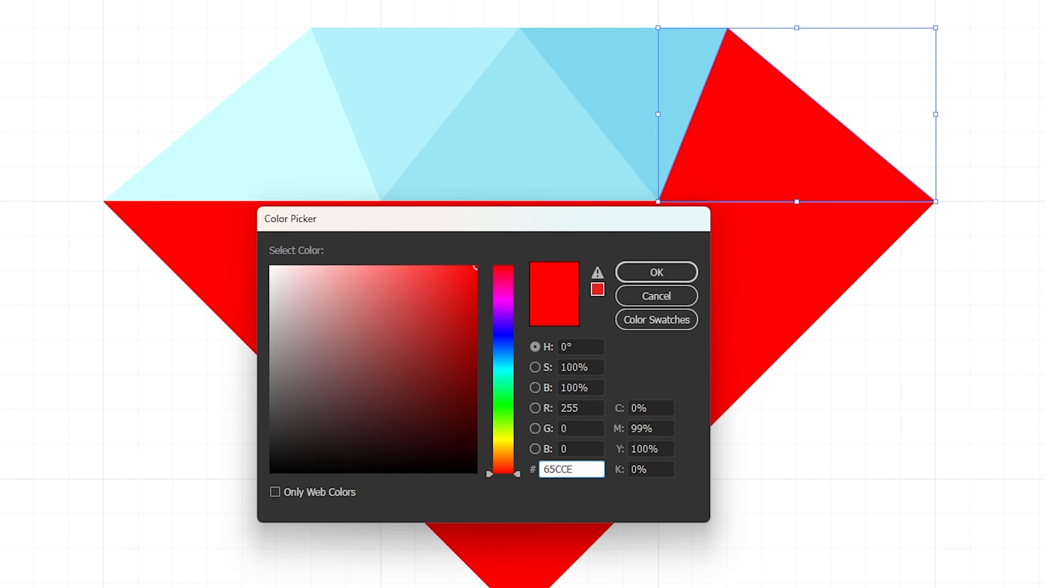
{"action": "type", "text": "A"}
{"action": "key", "text": "ctrl+a"}
{"action": "left_click", "coordinate": [660, 281]}
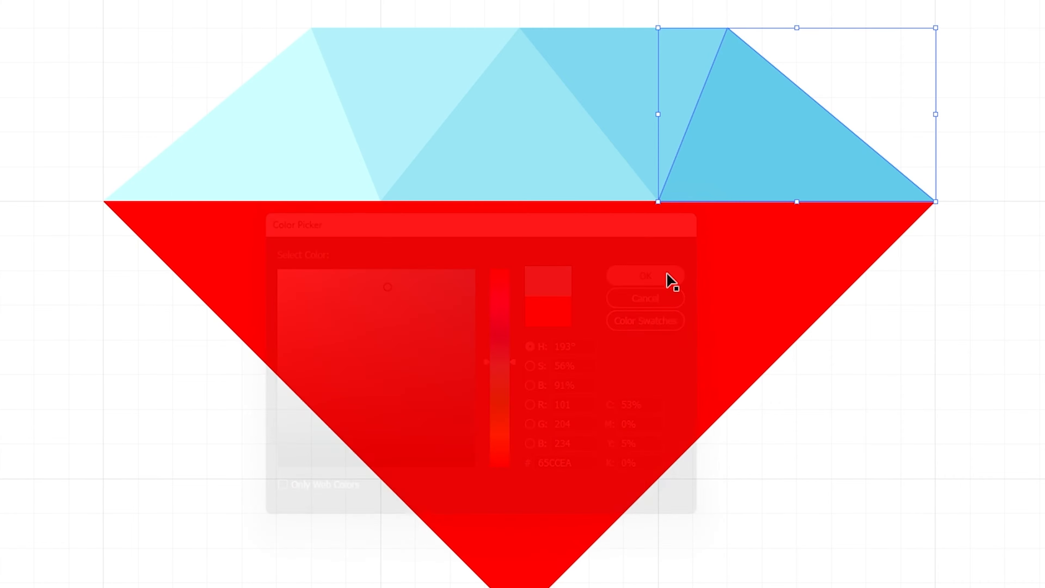
{"action": "left_click", "coordinate": [706, 391]}
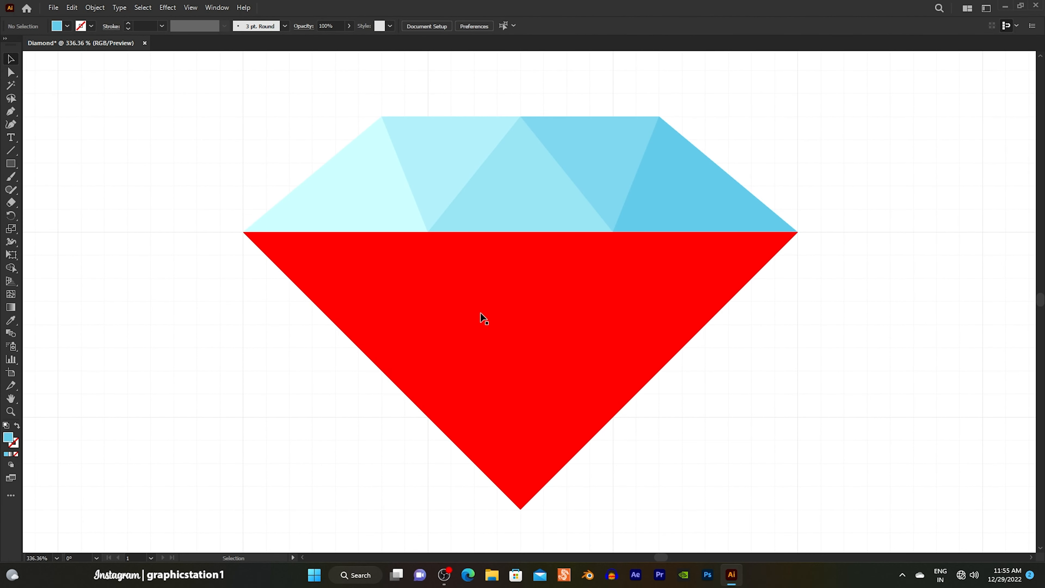
- Fill the left facet of the diamond's lower half with color B2F2FA, then deselect it
{"action": "left_click", "coordinate": [377, 310]}
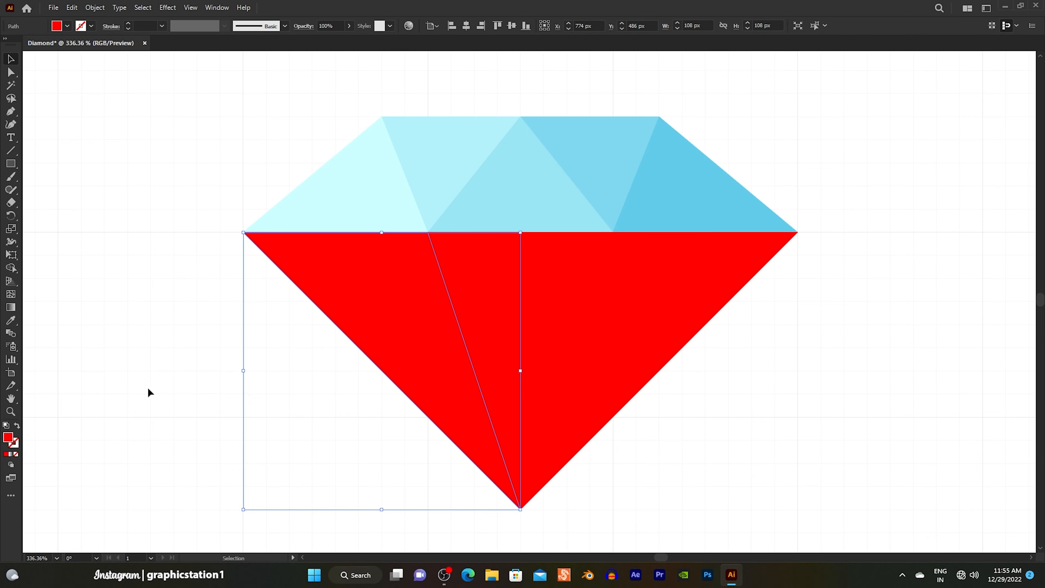
{"action": "double_click", "coordinate": [15, 438]}
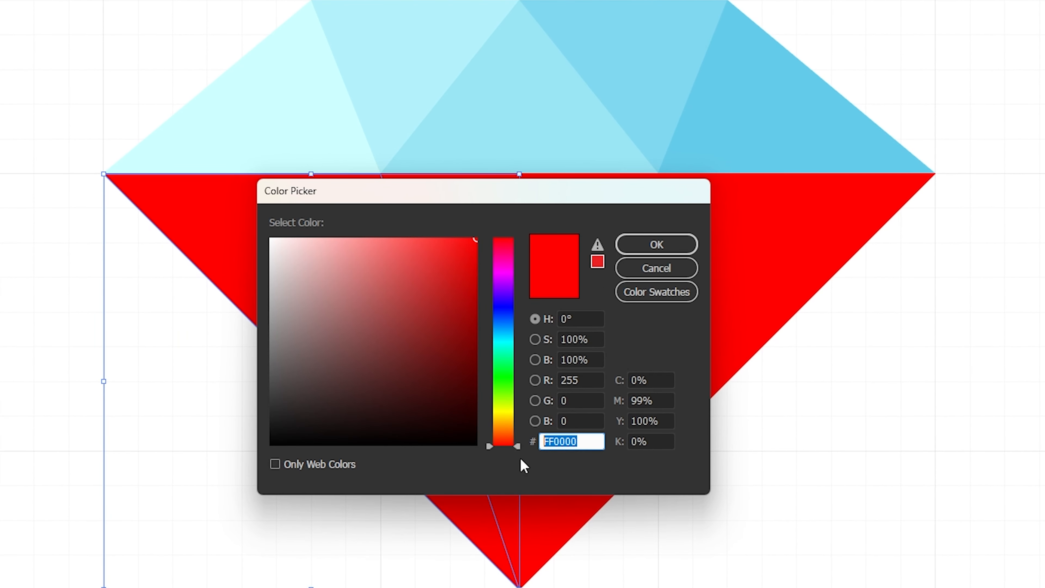
{"action": "type", "text": "B"}
{"action": "type", "text": "2F2FA"}
{"action": "left_click_drag", "start_coordinate": [583, 442], "coordinate": [537, 448]}
{"action": "left_click", "coordinate": [660, 244]}
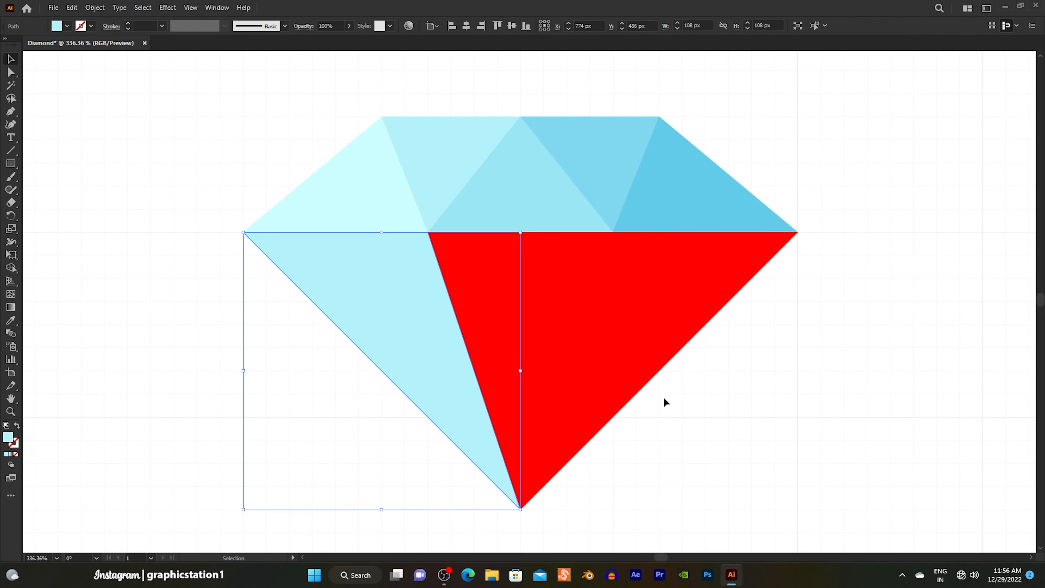
{"action": "left_click", "coordinate": [693, 412]}
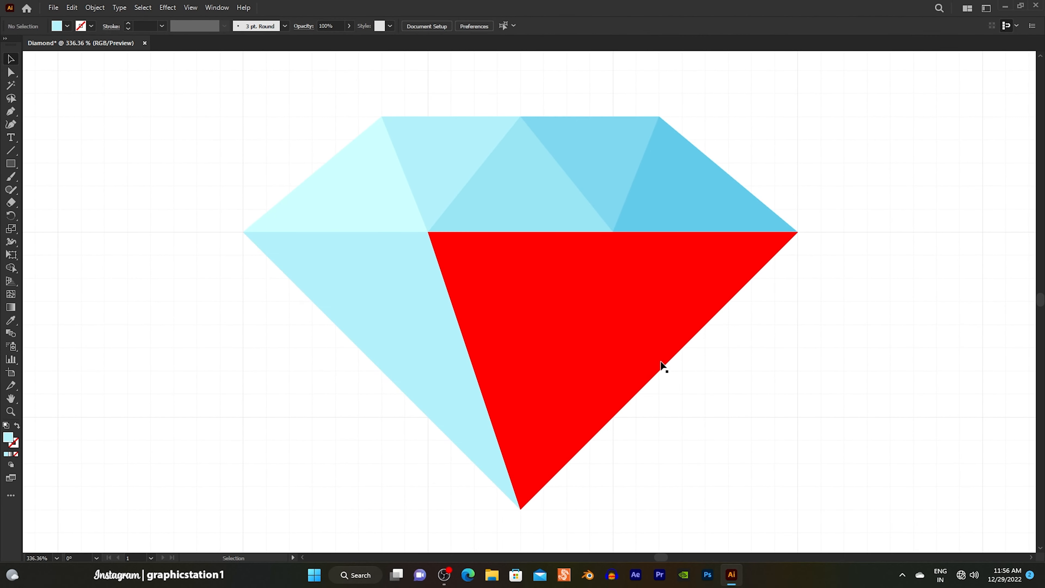
- Fill the right facet of the diamond's lower half with color 4CC0E5, then deselect it
{"action": "left_click", "coordinate": [660, 351]}
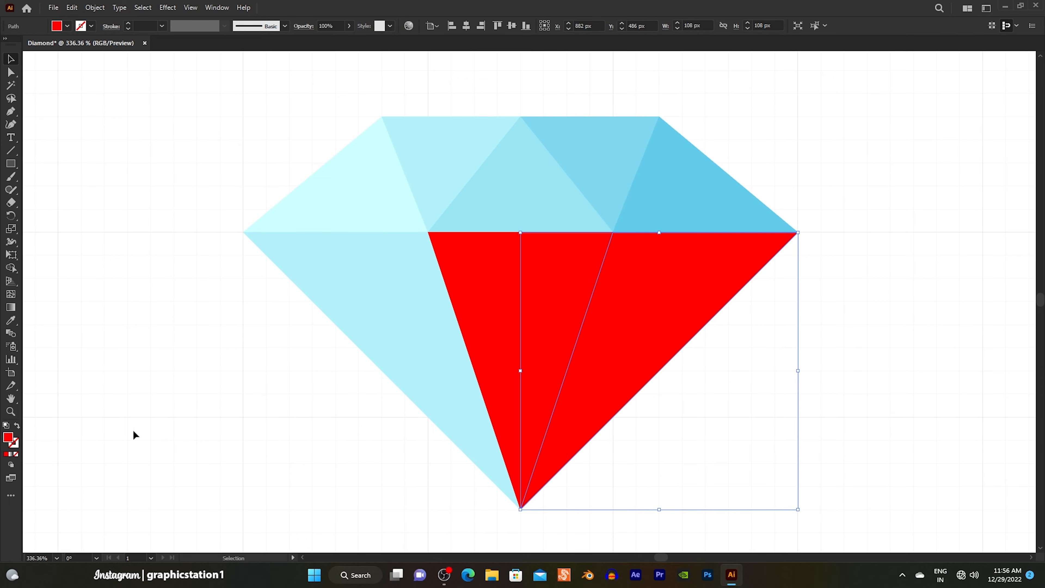
{"action": "double_click", "coordinate": [8, 437]}
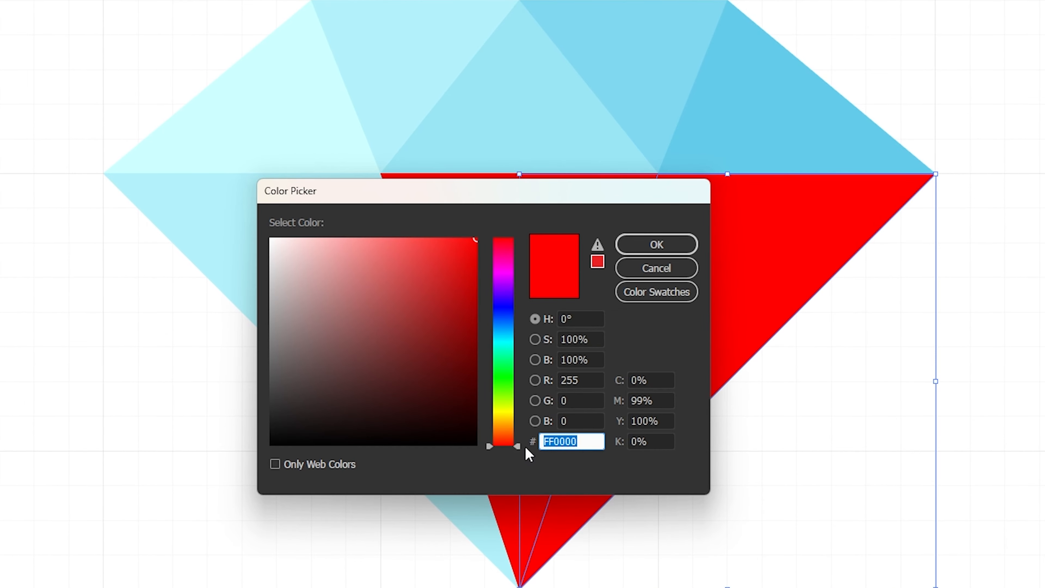
{"action": "type", "text": "4CC0E5"}
{"action": "double_click", "coordinate": [589, 440]}
{"action": "left_click", "coordinate": [656, 247]}
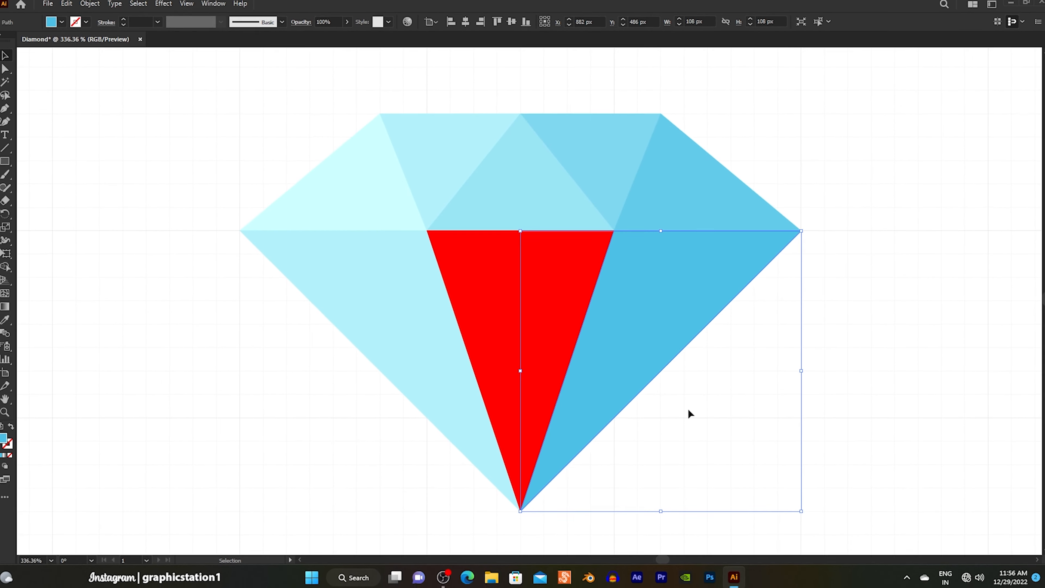
{"action": "left_click", "coordinate": [768, 429]}
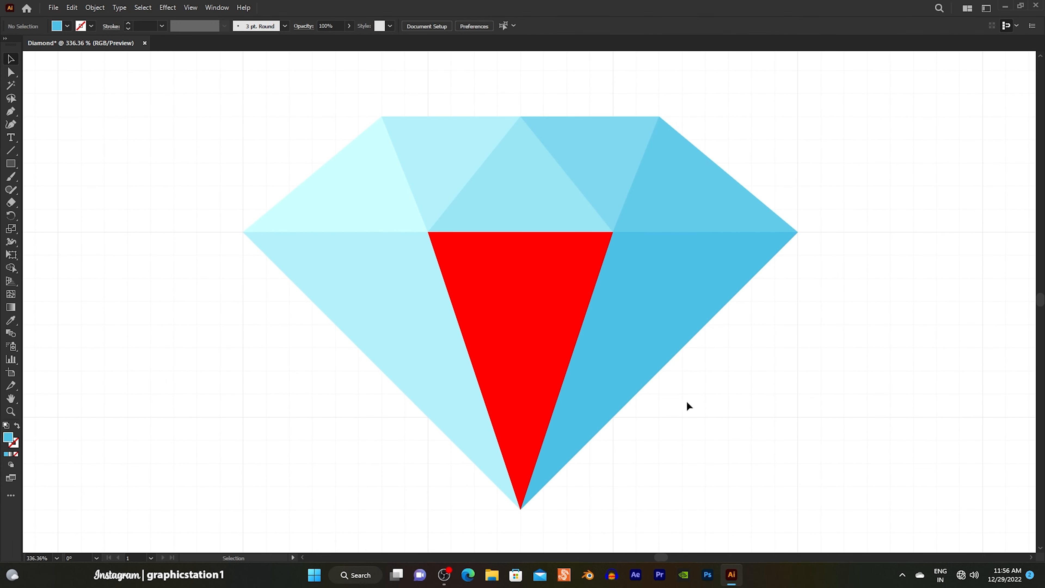
- Fill the red middle facet of the diamond's lower half with the color sampled from the upper row's rightmost triangle, then deselect it
{"action": "left_click", "coordinate": [552, 328]}
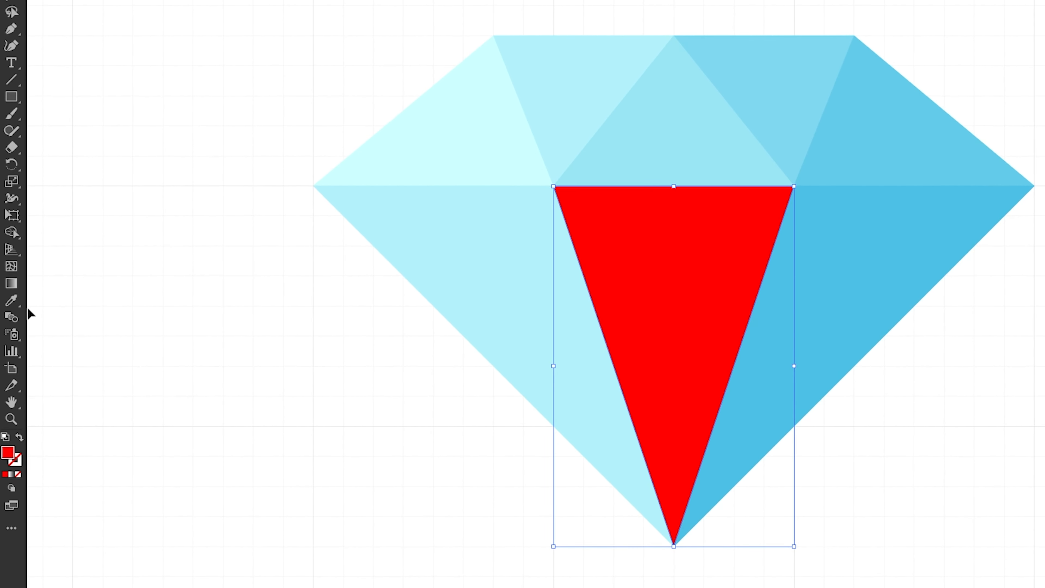
{"action": "left_click", "coordinate": [12, 306]}
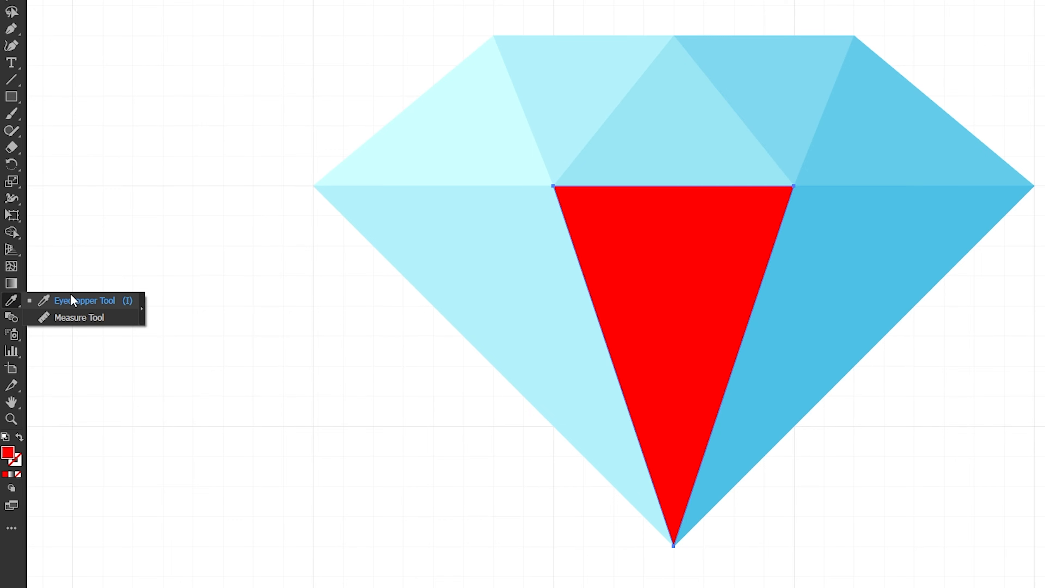
{"action": "left_click", "coordinate": [95, 302]}
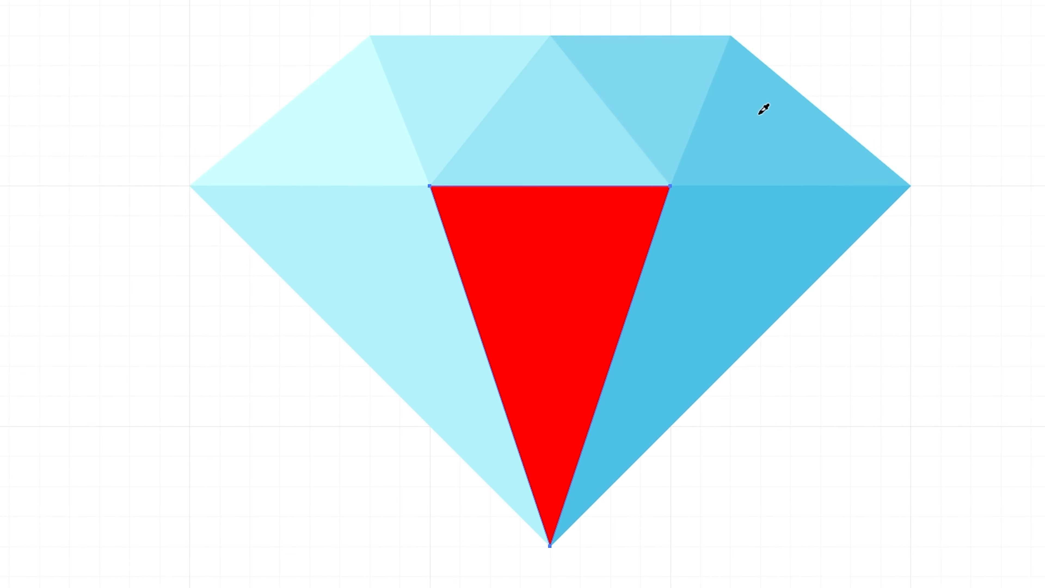
{"action": "left_click", "coordinate": [764, 109]}
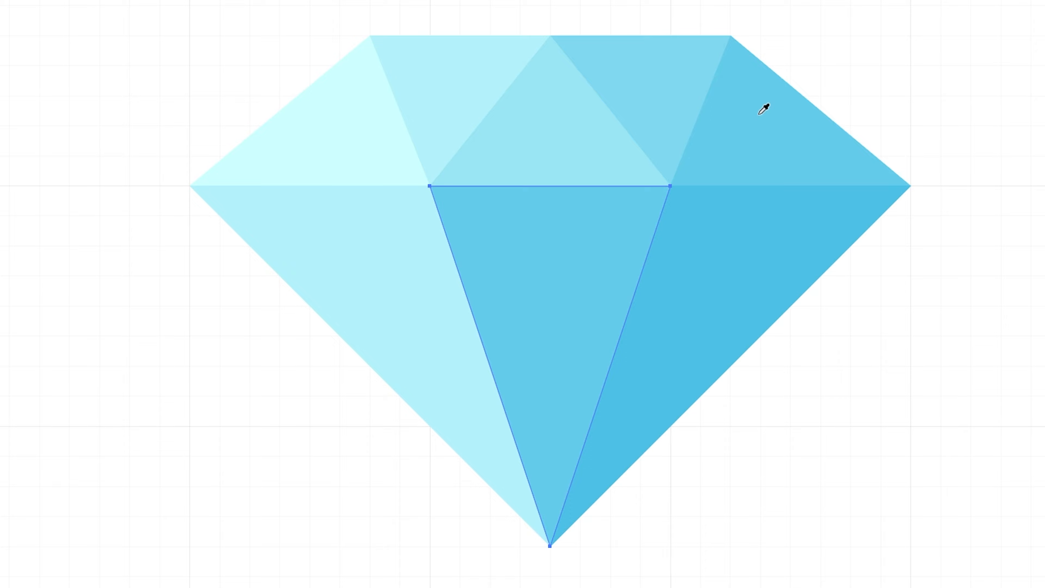
{"action": "left_click", "coordinate": [13, 64]}
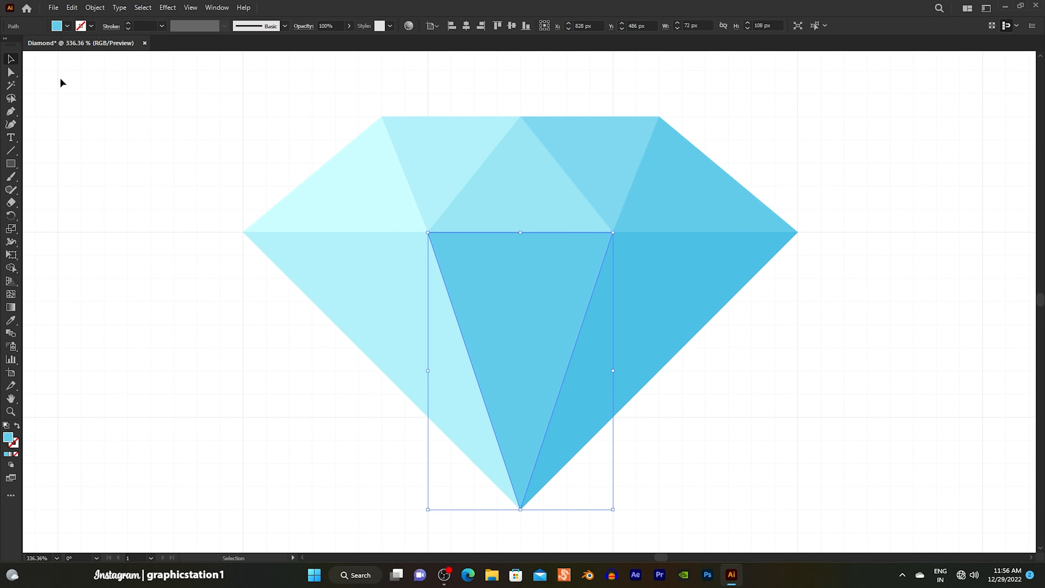
{"action": "left_click", "coordinate": [180, 125]}
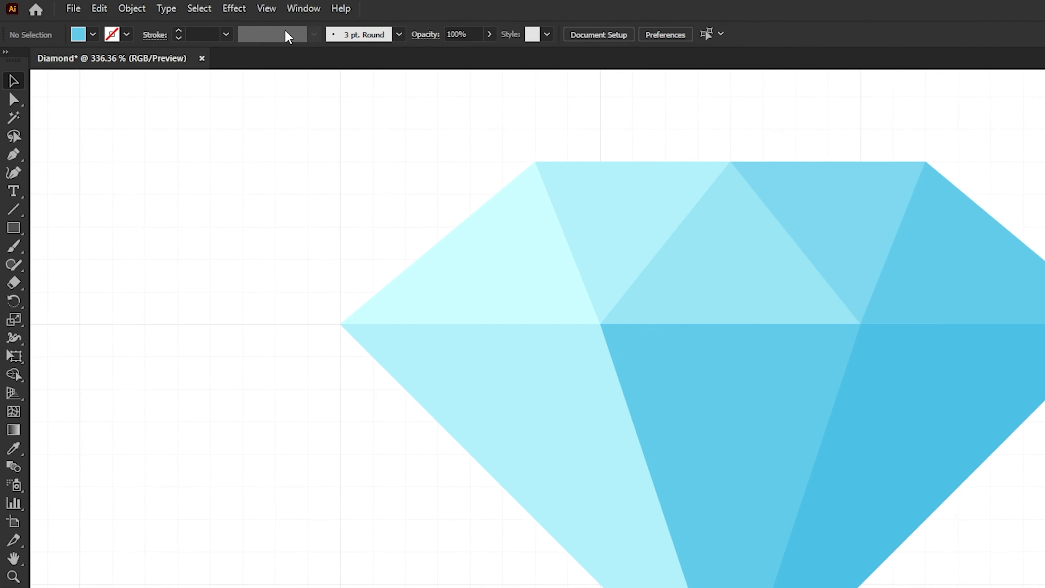
- Hide the grid behind the finished diamond
{"action": "left_click", "coordinate": [269, 9]}
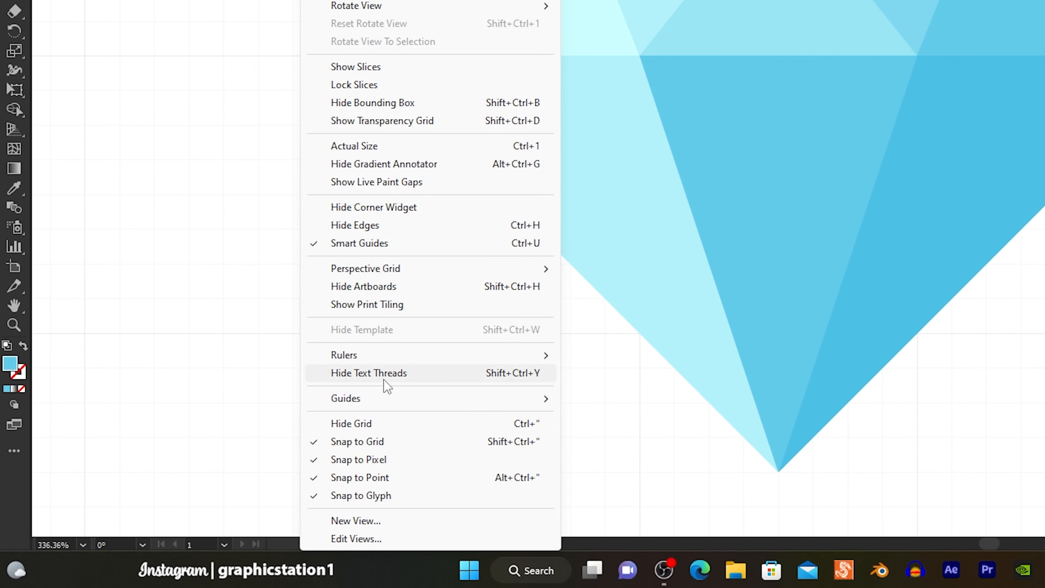
{"action": "left_click", "coordinate": [382, 422]}
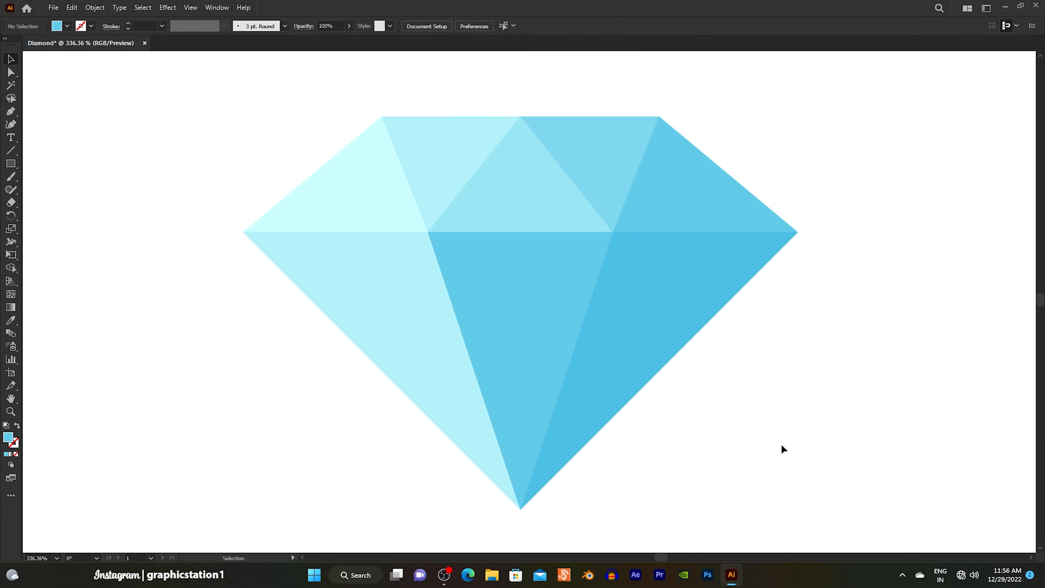